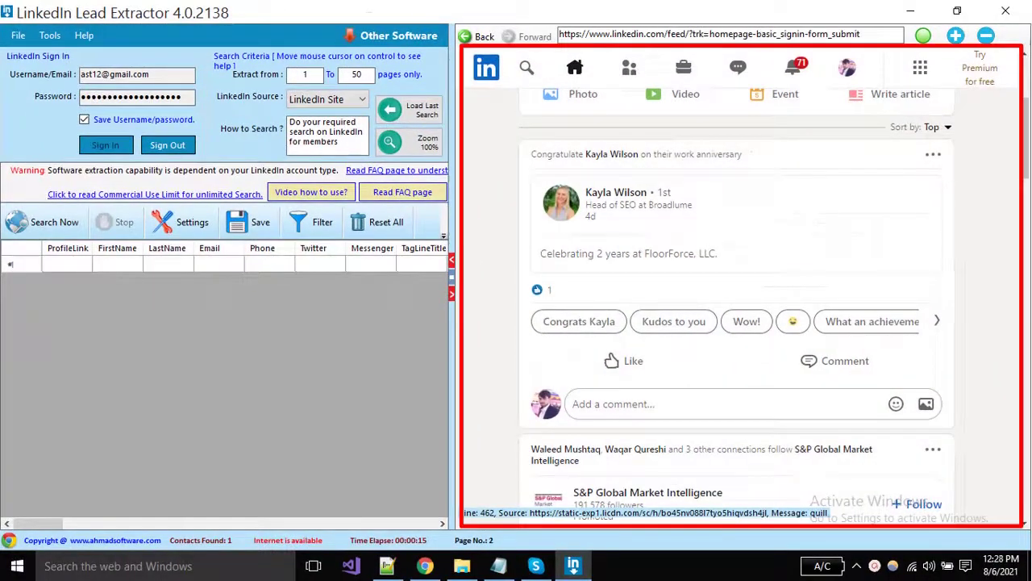
pyautogui.scroll(-8, 737, 298)
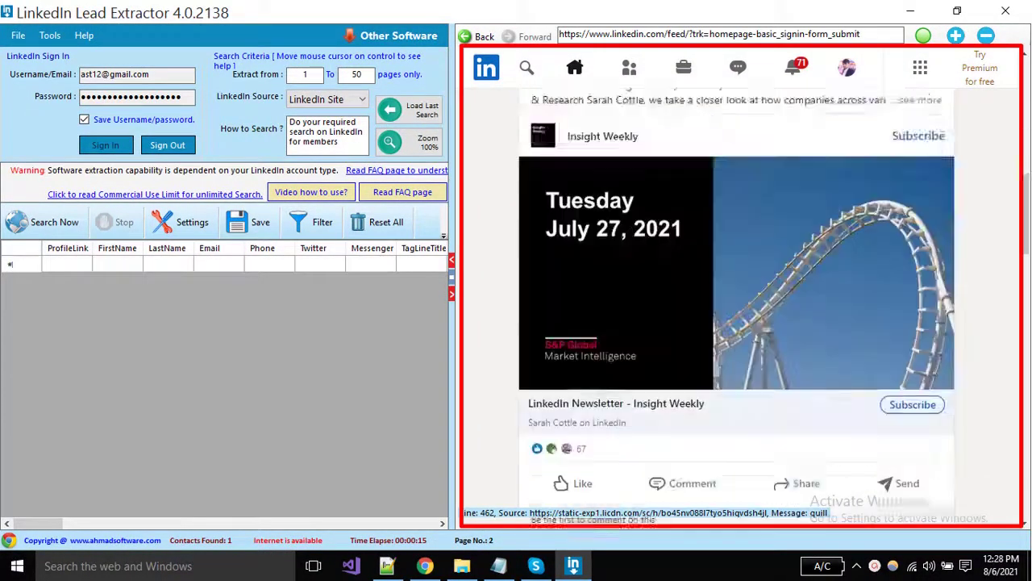
pyautogui.scroll(10, 736, 298)
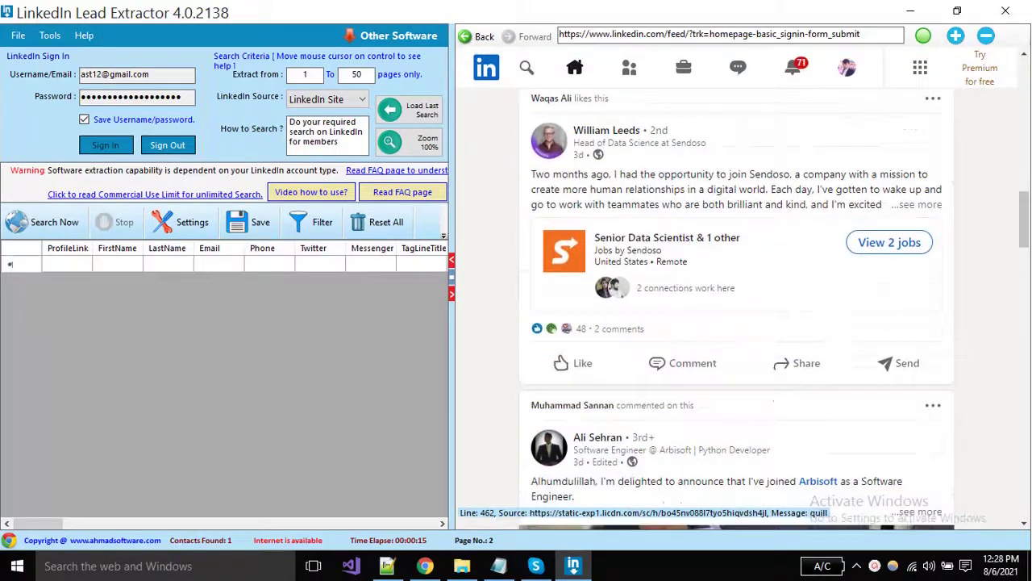
# - Choose LinkedIn Site as the LinkedIn source and go through the start and end page fields of the extraction range
pyautogui.click(327, 99)
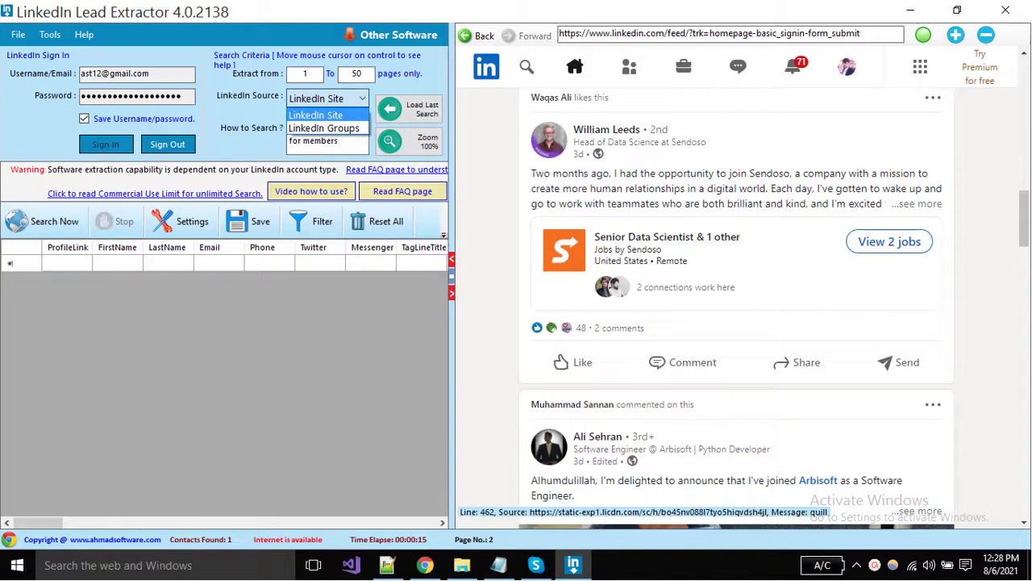
pyautogui.click(315, 115)
pyautogui.doubleClick(306, 73)
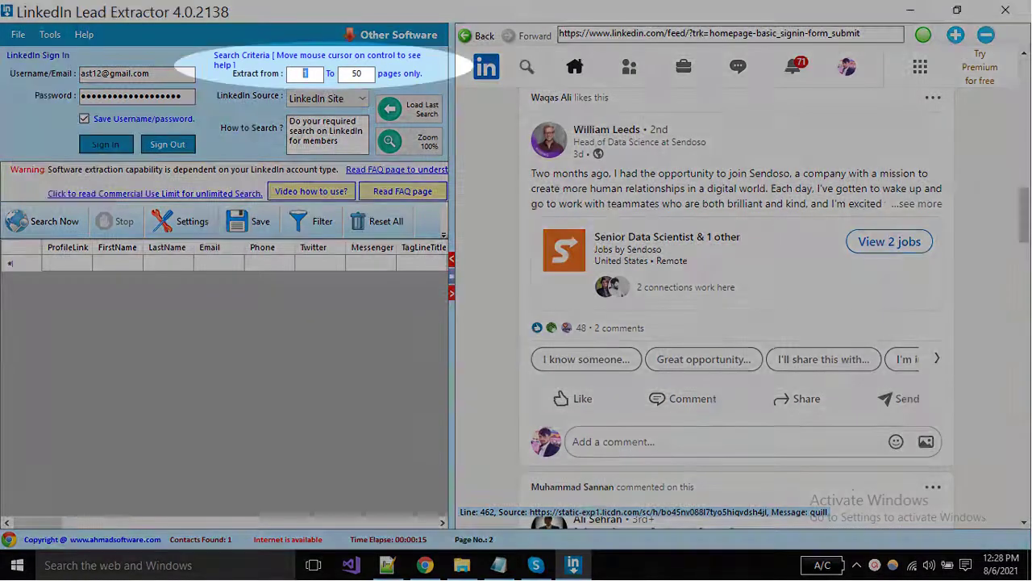
pyautogui.press('Tab')
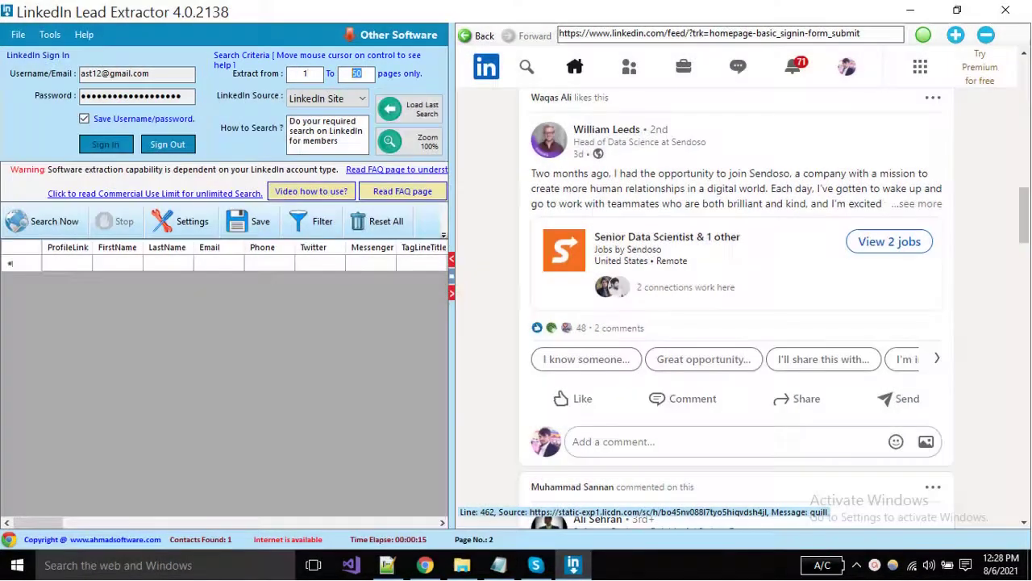
pyautogui.click(308, 73)
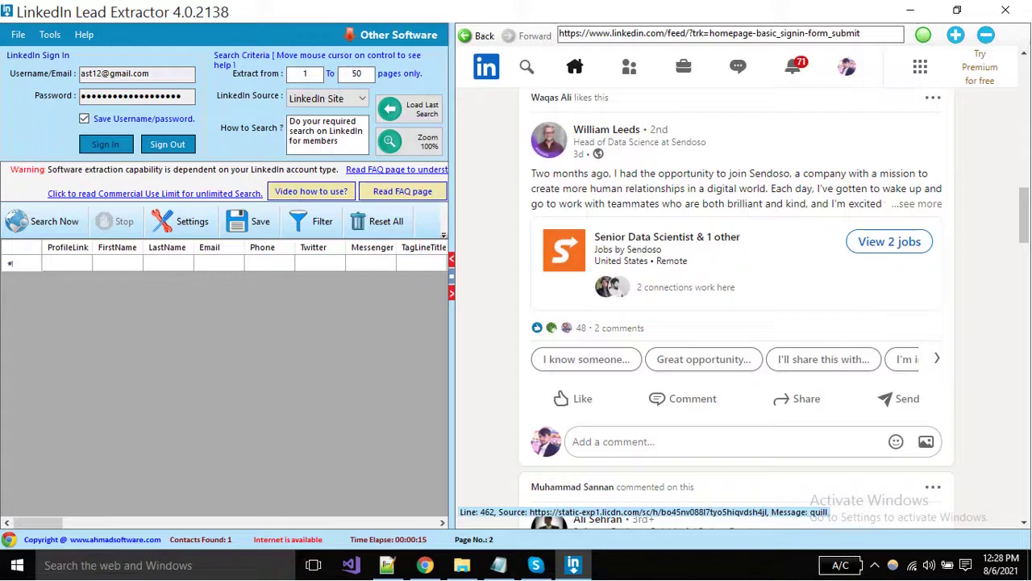
# - Search LinkedIn for "seo exprt" and limit the results to people
pyautogui.click(527, 67)
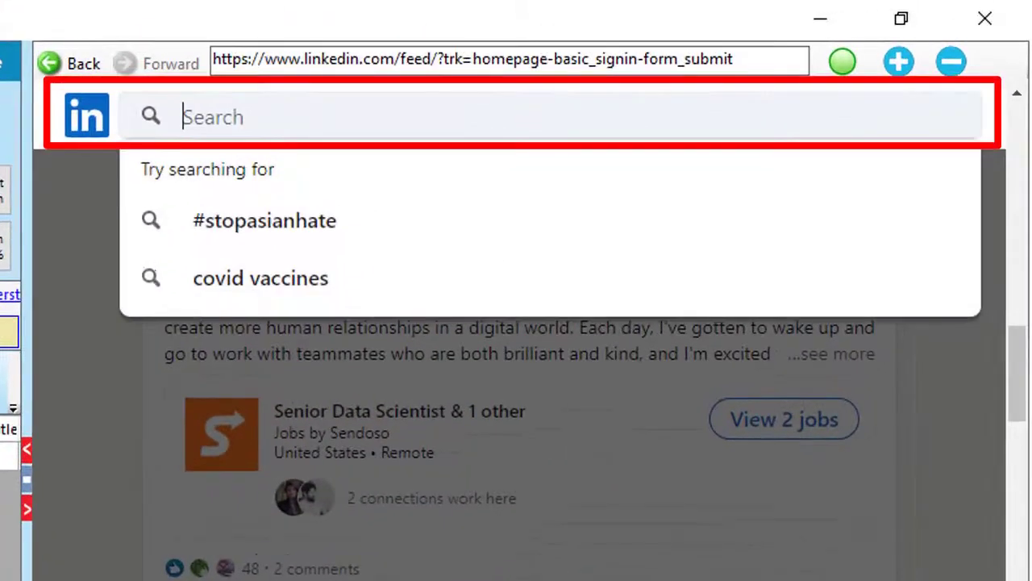
pyautogui.write('seo exprt')
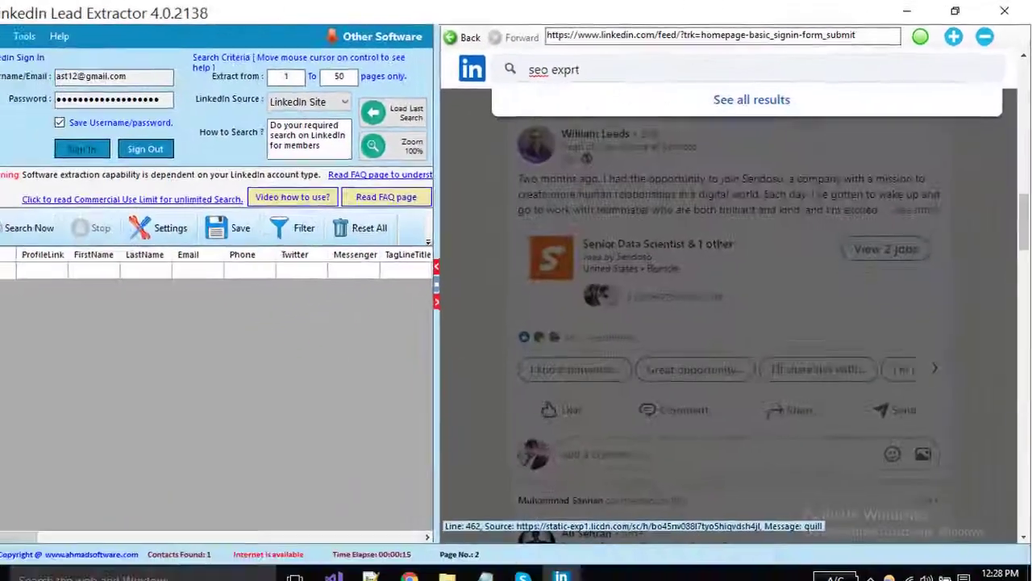
pyautogui.press('Return')
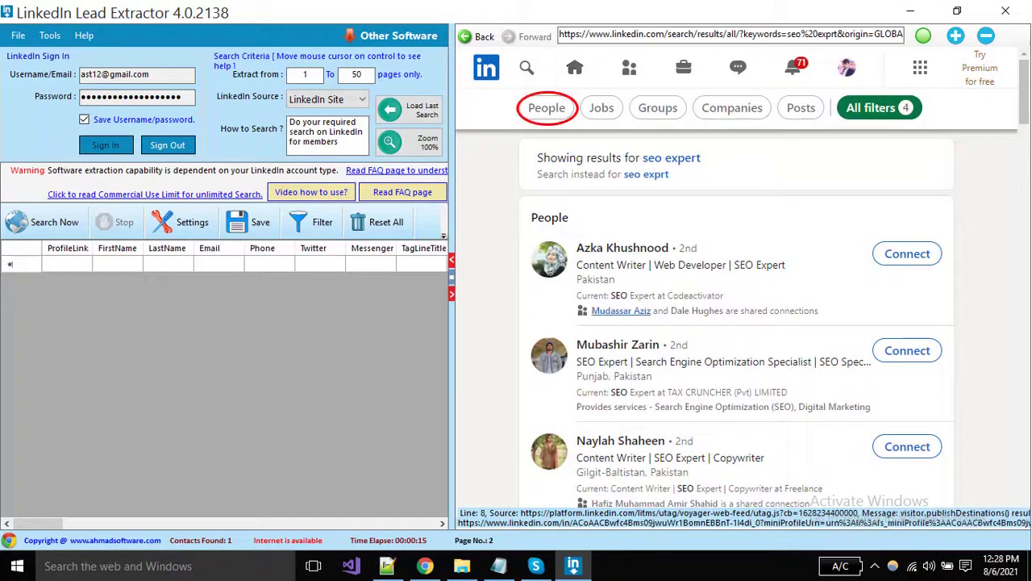
pyautogui.click(546, 107)
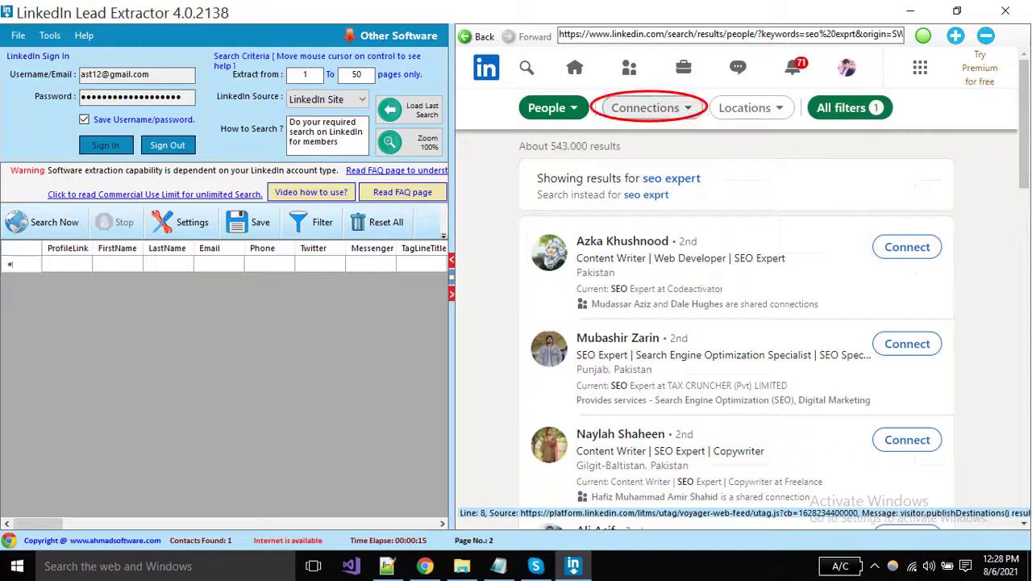
# - Filter the people results to 1st-degree connections
pyautogui.click(651, 107)
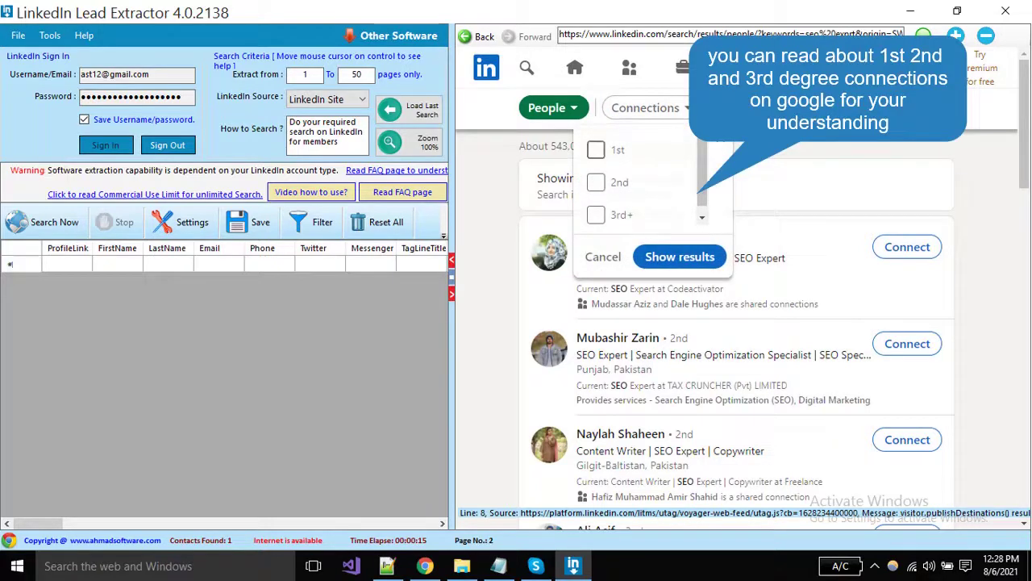
pyautogui.click(596, 149)
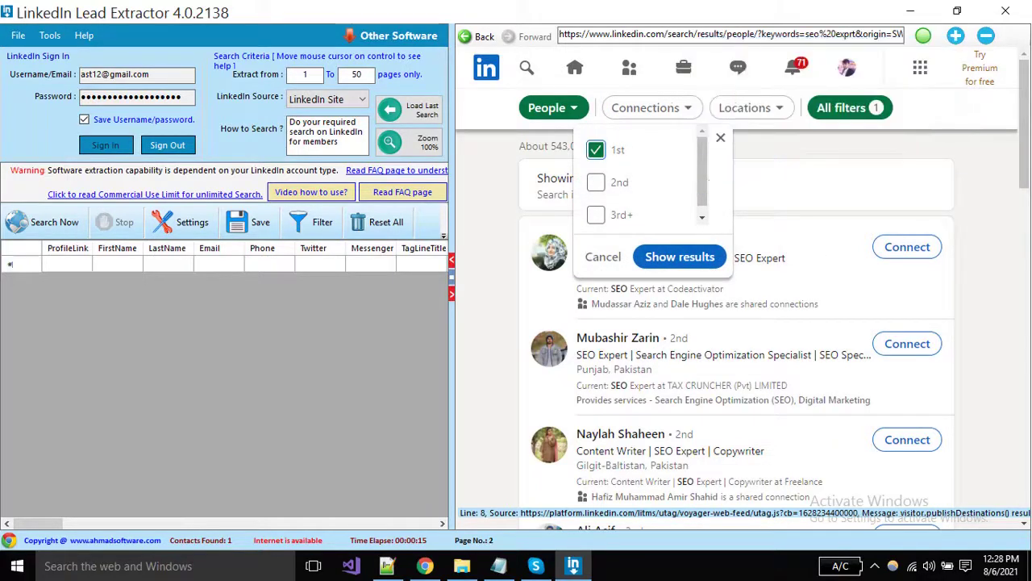
pyautogui.click(679, 257)
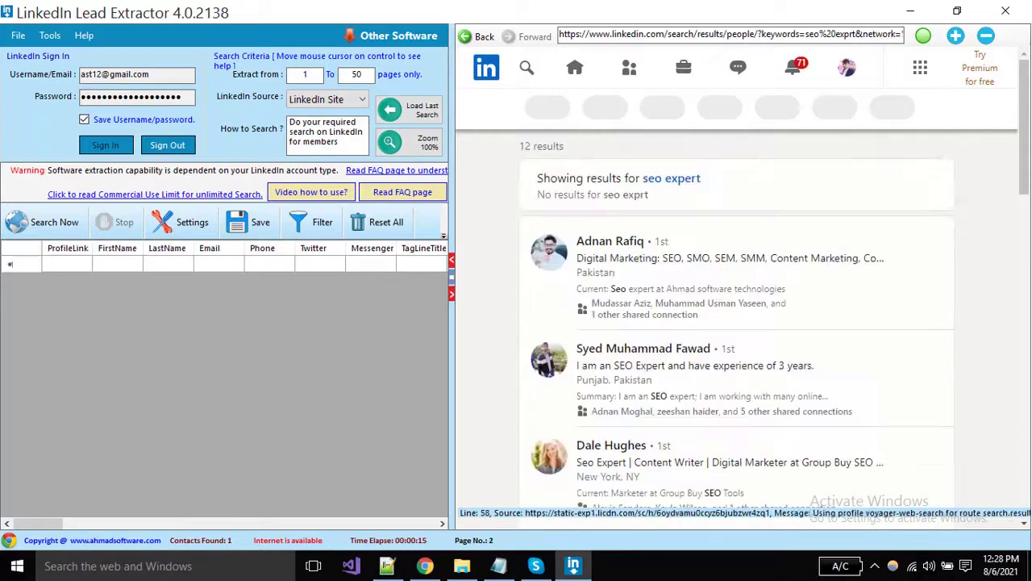
# - Check the available location filters without applying any, and look through the list of filtered people
pyautogui.click(716, 107)
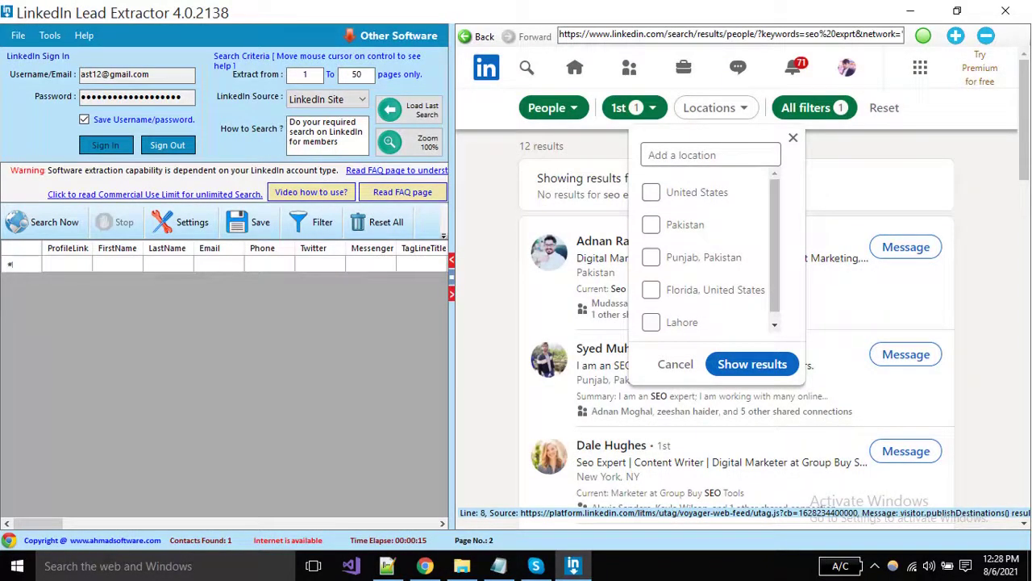
pyautogui.press('Escape')
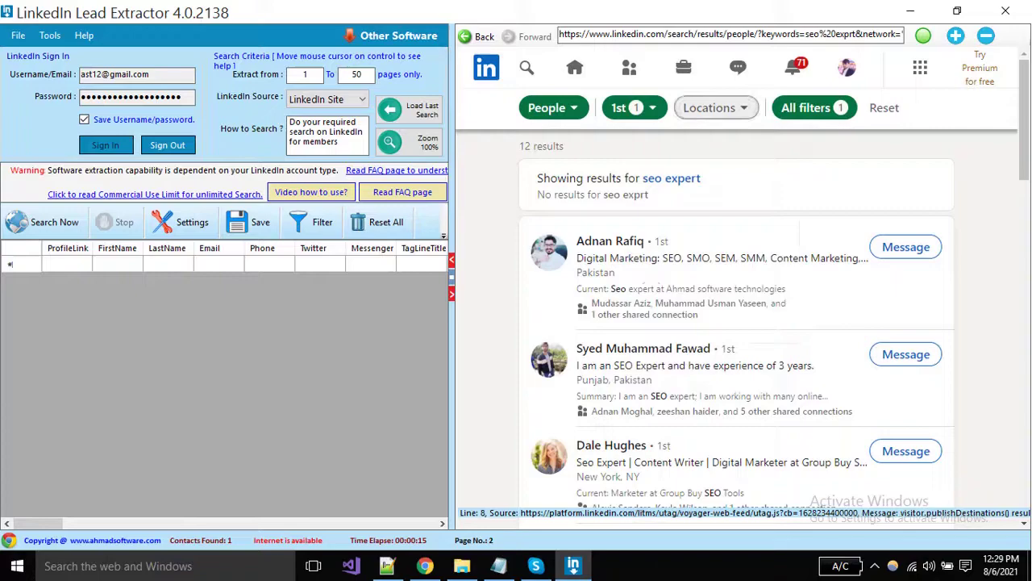
pyautogui.scroll(-5, 934, 429)
pyautogui.scroll(3, 934, 429)
pyautogui.scroll(-1, 934, 428)
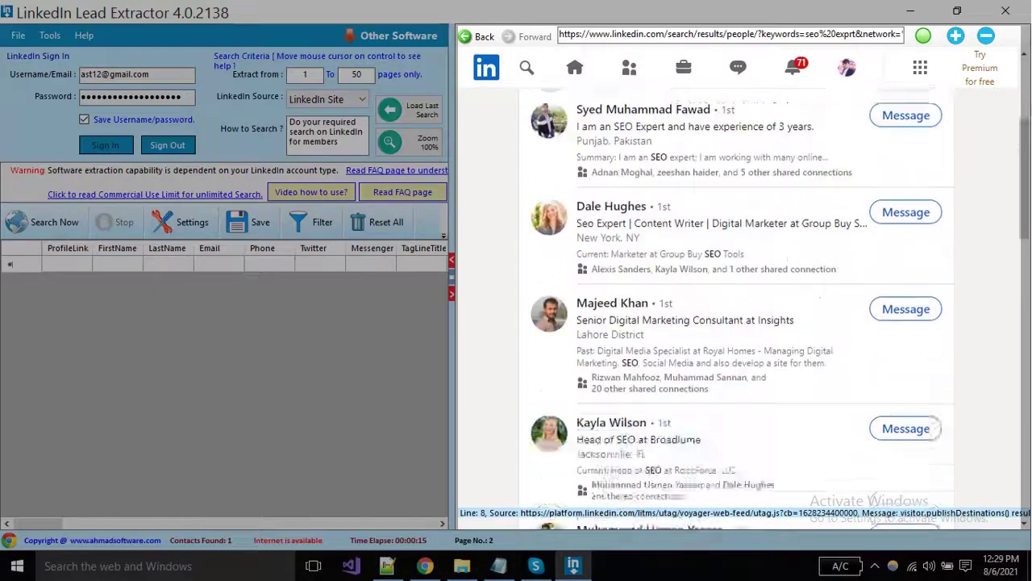
pyautogui.scroll(-11, 933, 429)
pyautogui.scroll(10, 934, 429)
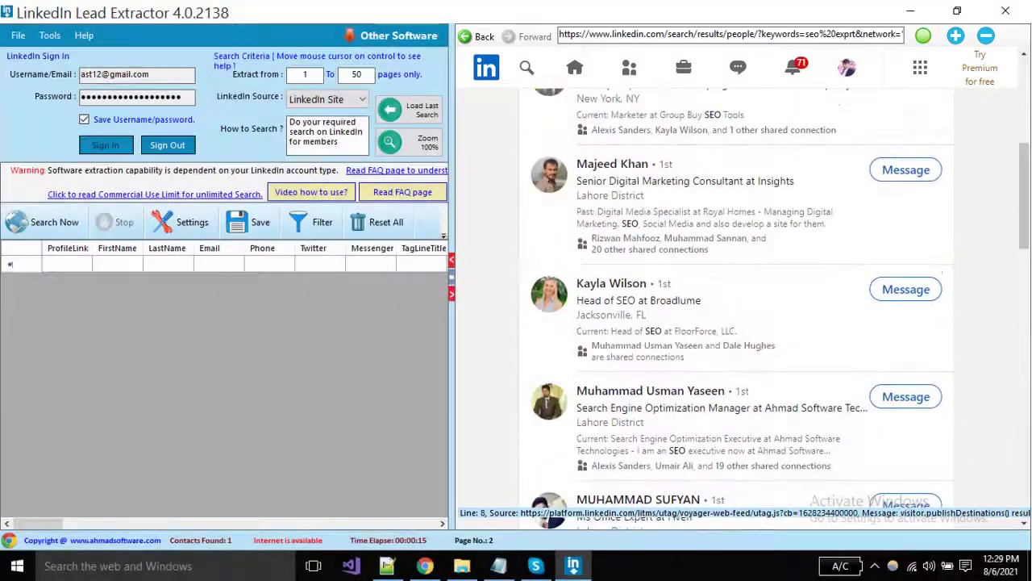
pyautogui.scroll(1, 737, 306)
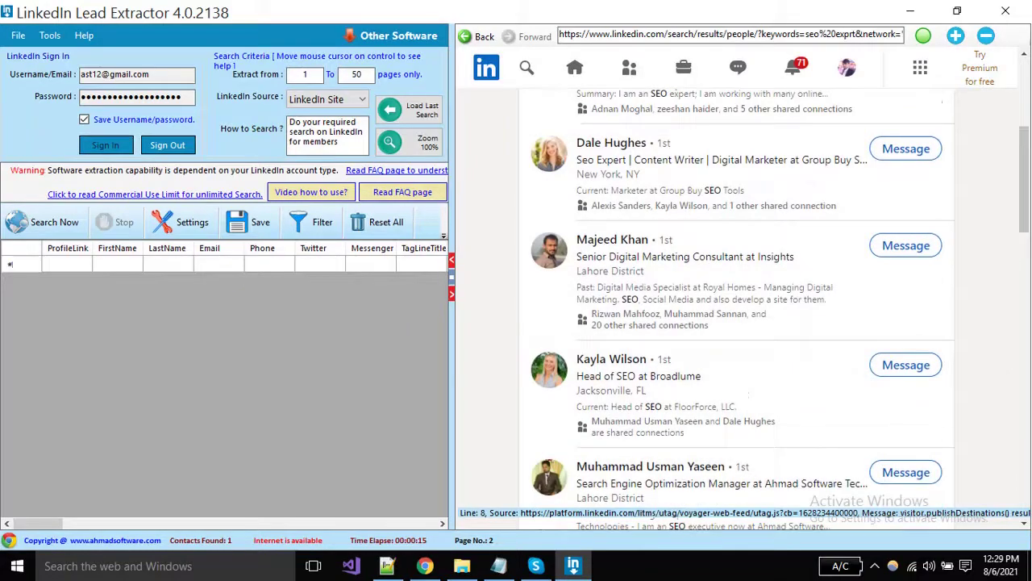
pyautogui.scroll(4, 749, 394)
pyautogui.scroll(-2, 748, 395)
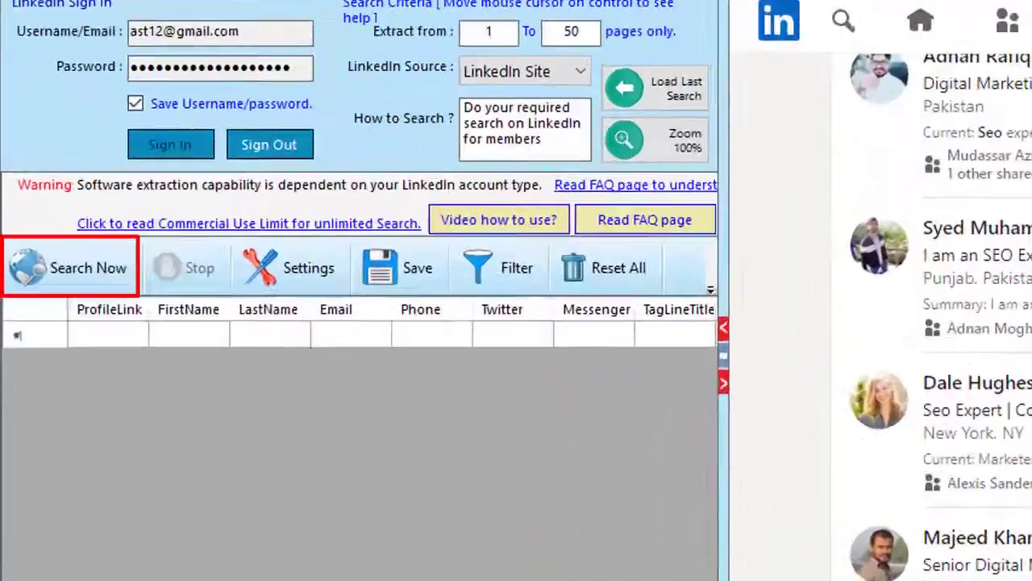
# - Start extracting leads from the search results and enlarge the results grid by widening its columns and pane
pyautogui.click(97, 283)
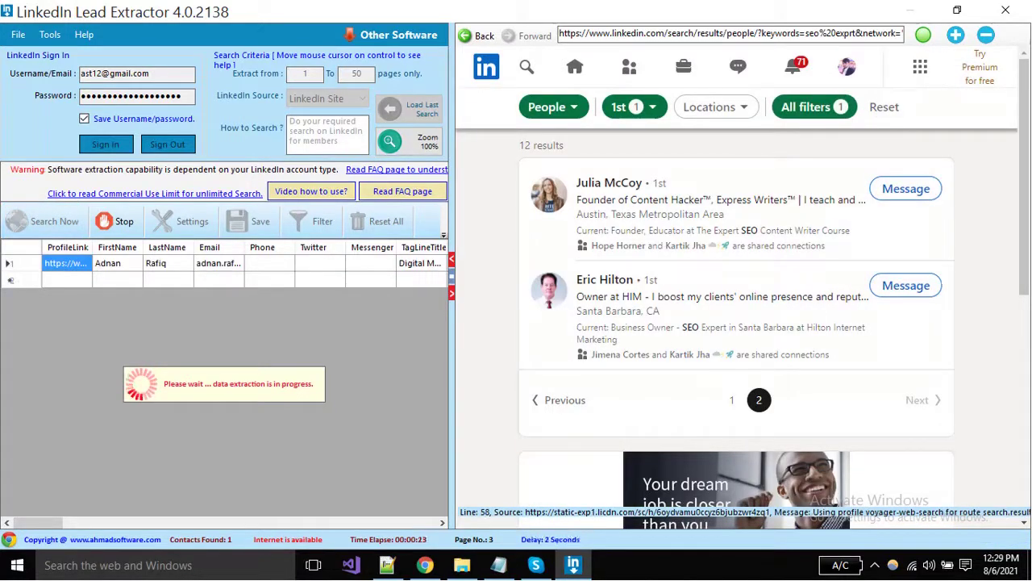
pyautogui.click(445, 222)
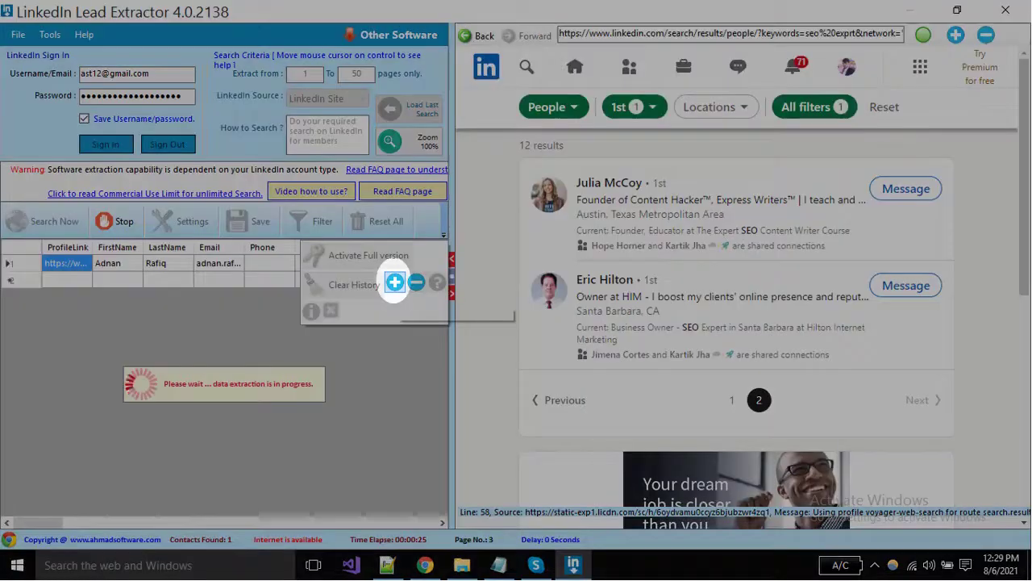
pyautogui.click(395, 281)
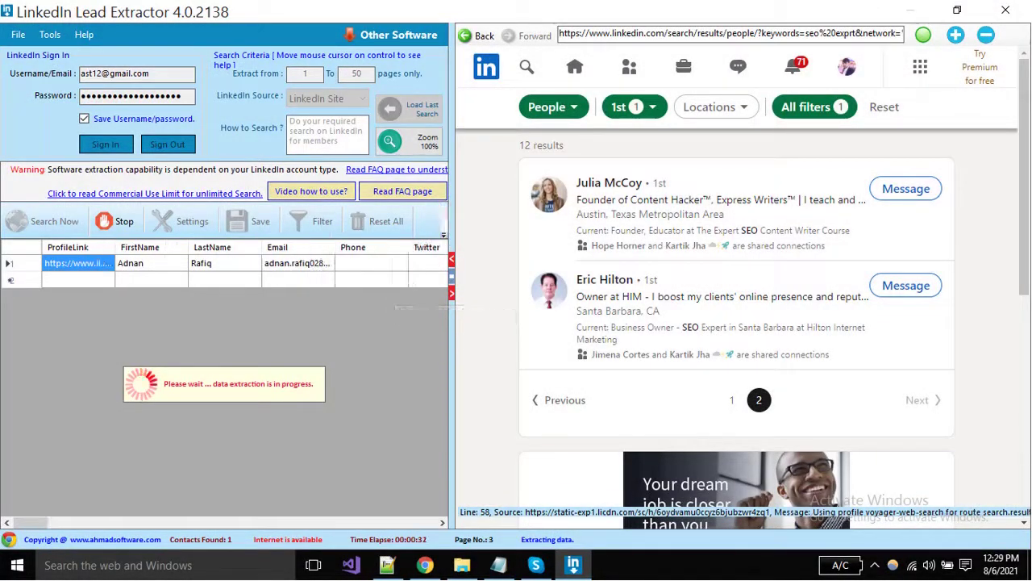
pyautogui.click(444, 223)
pyautogui.click(395, 281)
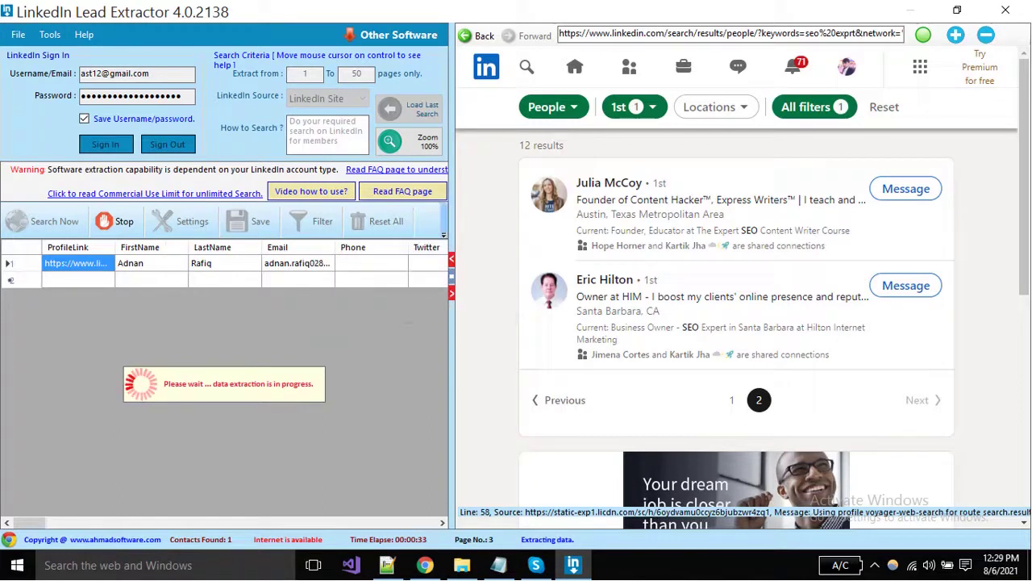
pyautogui.moveTo(452, 276); pyautogui.dragTo(520, 276)
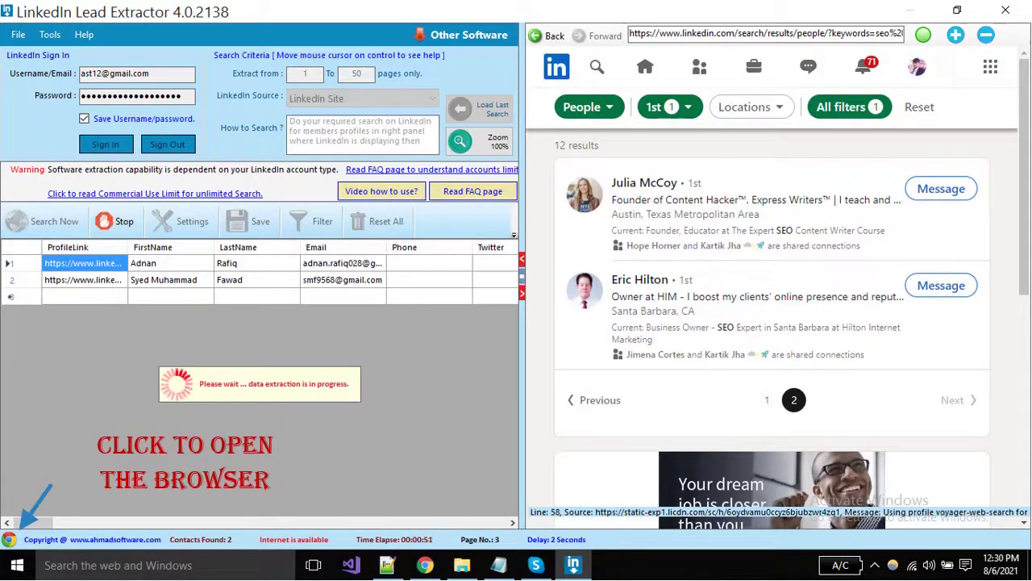
# - Open the extraction browser during the run, and stop the lead extraction
pyautogui.click(8, 539)
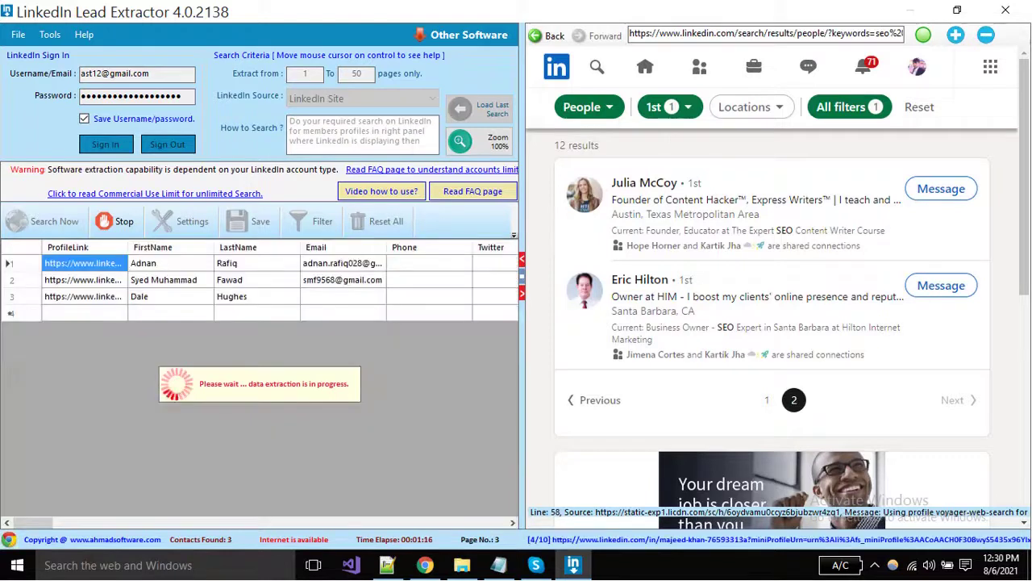
pyautogui.click(257, 280)
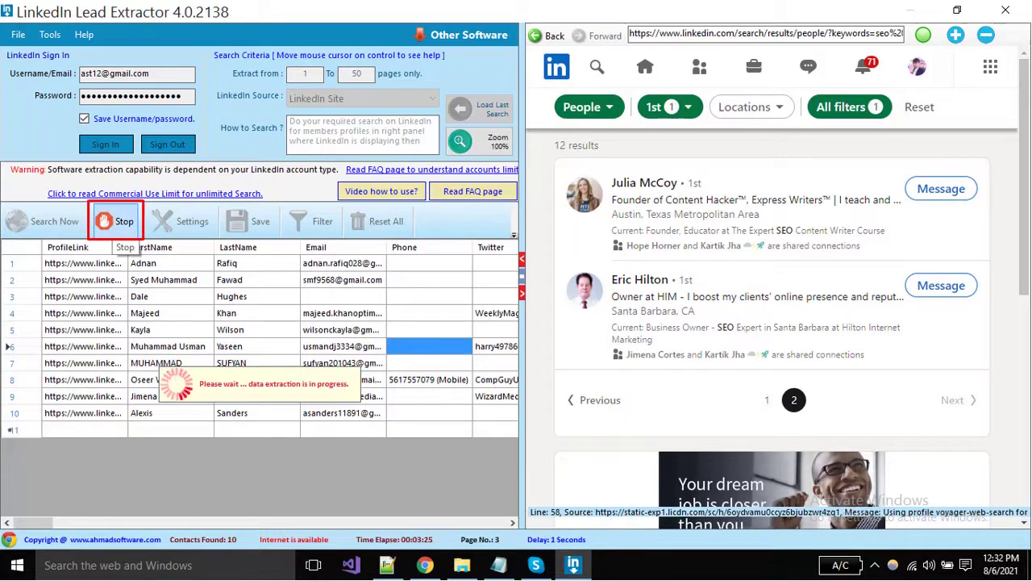
pyautogui.click(113, 224)
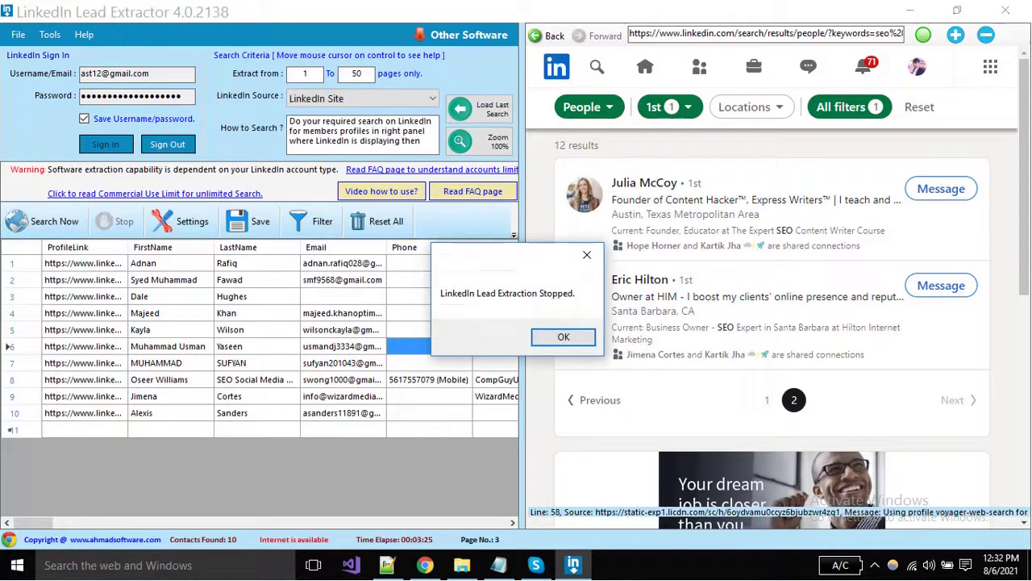
pyautogui.click(563, 337)
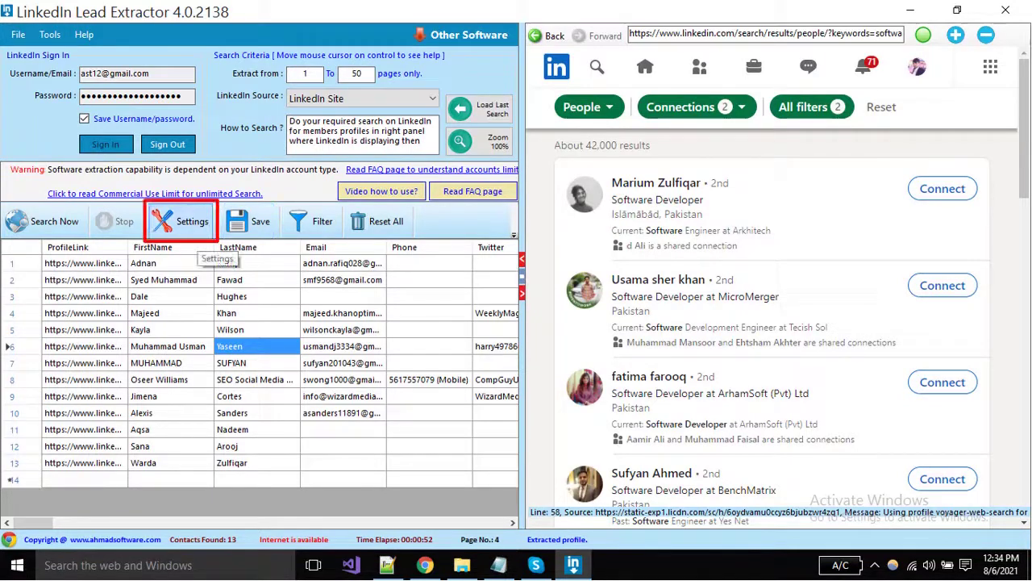
# - In the grid columns settings, remove FirstName and LastName from the columns used in extraction
pyautogui.click(182, 221)
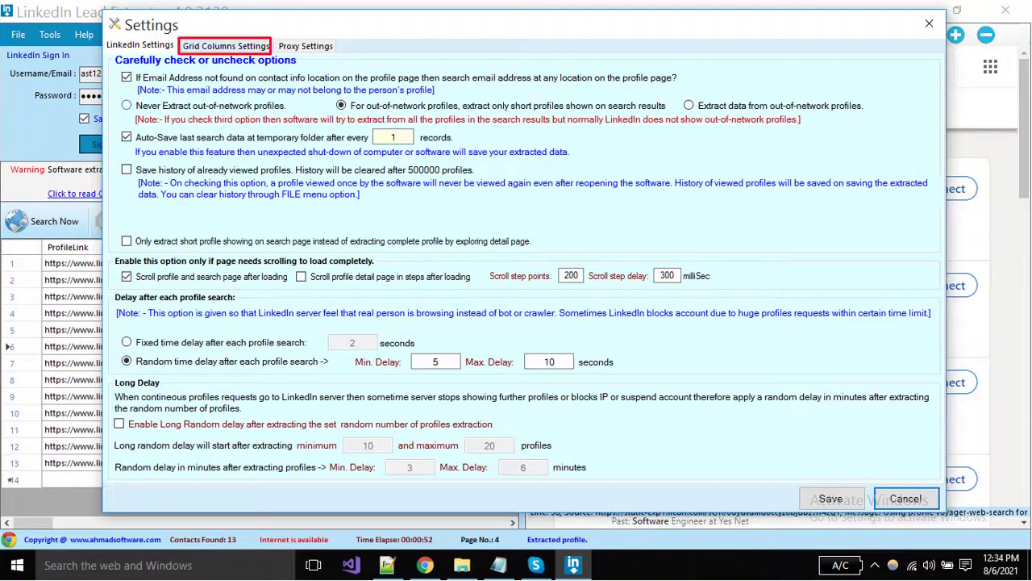
pyautogui.click(225, 46)
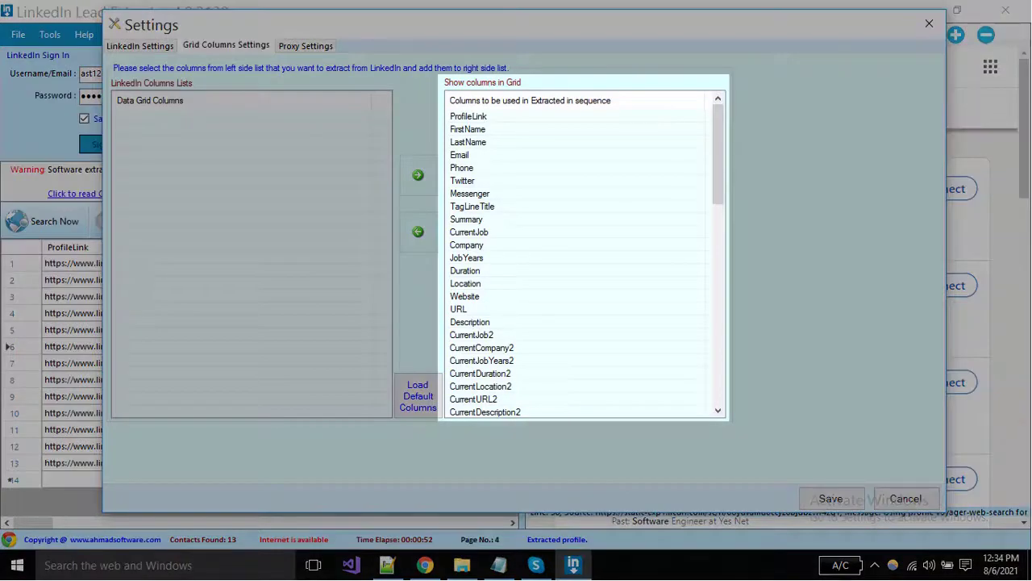
pyautogui.scroll(-12, 581, 258)
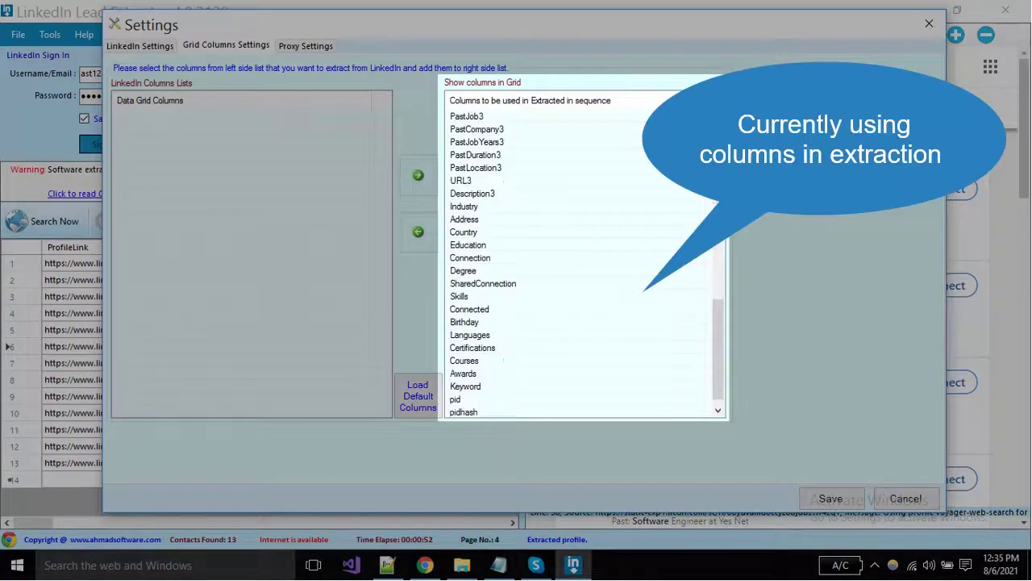
pyautogui.scroll(12, 581, 258)
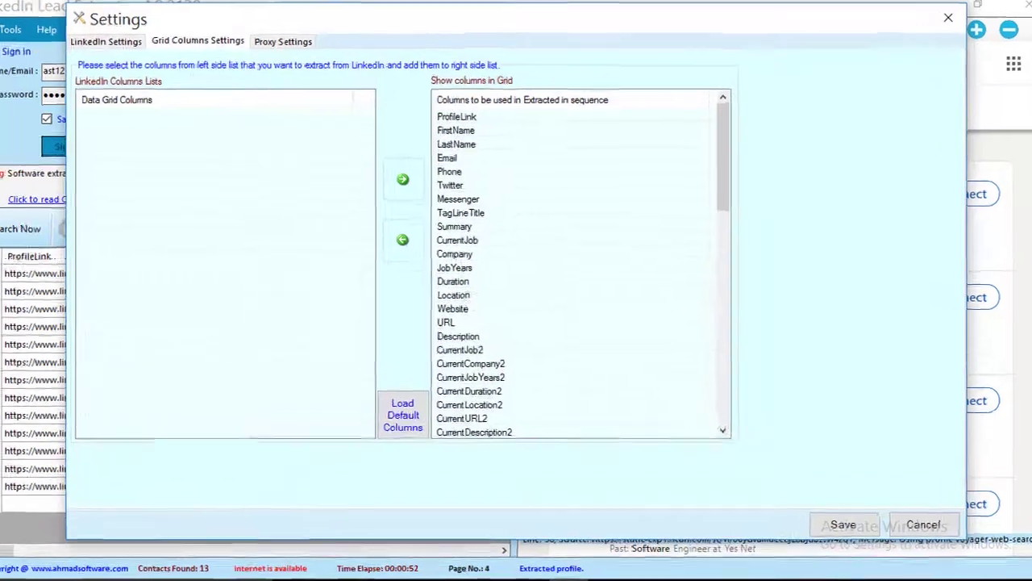
pyautogui.click(456, 130)
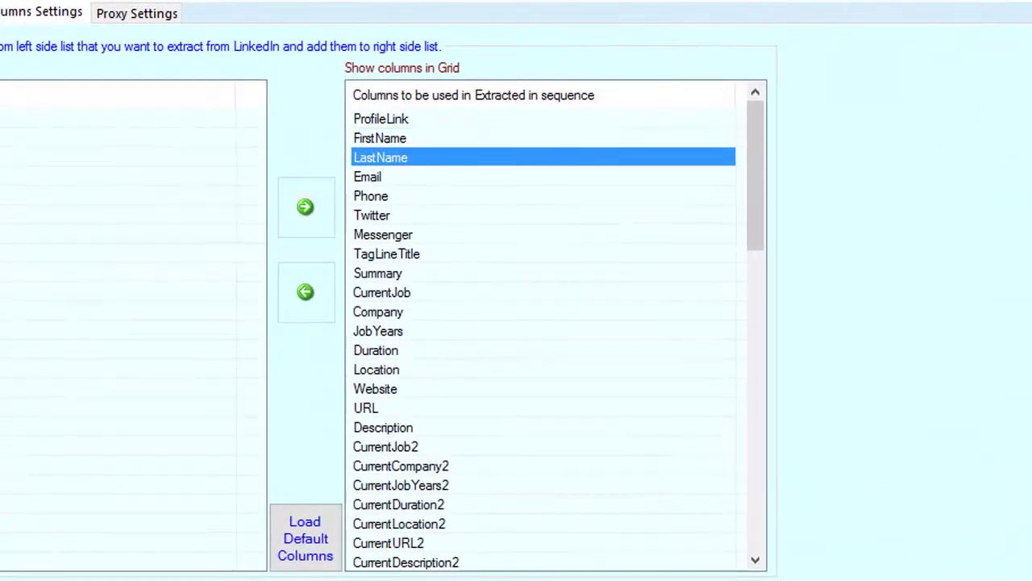
pyautogui.click(305, 291)
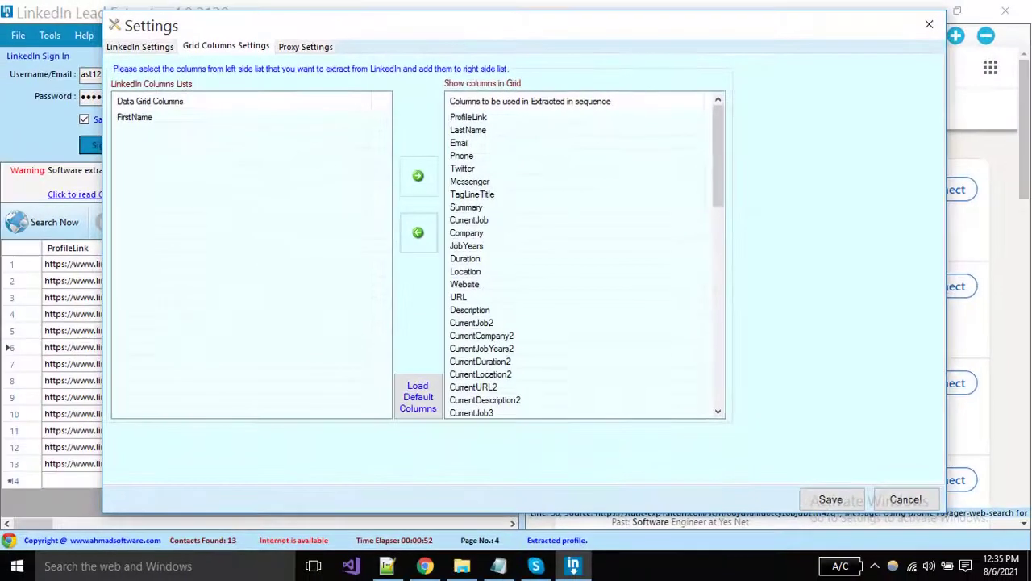
pyautogui.click(433, 133)
pyautogui.click(375, 256)
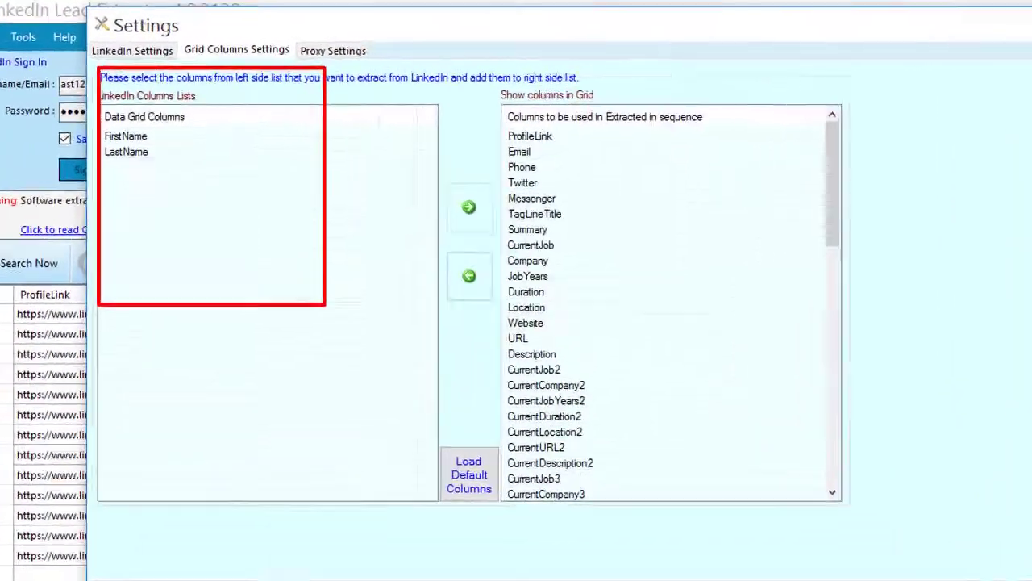
# - Take Phone out of the columns used in extraction, and add FirstName, LastName and Phone back to them
pyautogui.click(522, 166)
pyautogui.click(469, 276)
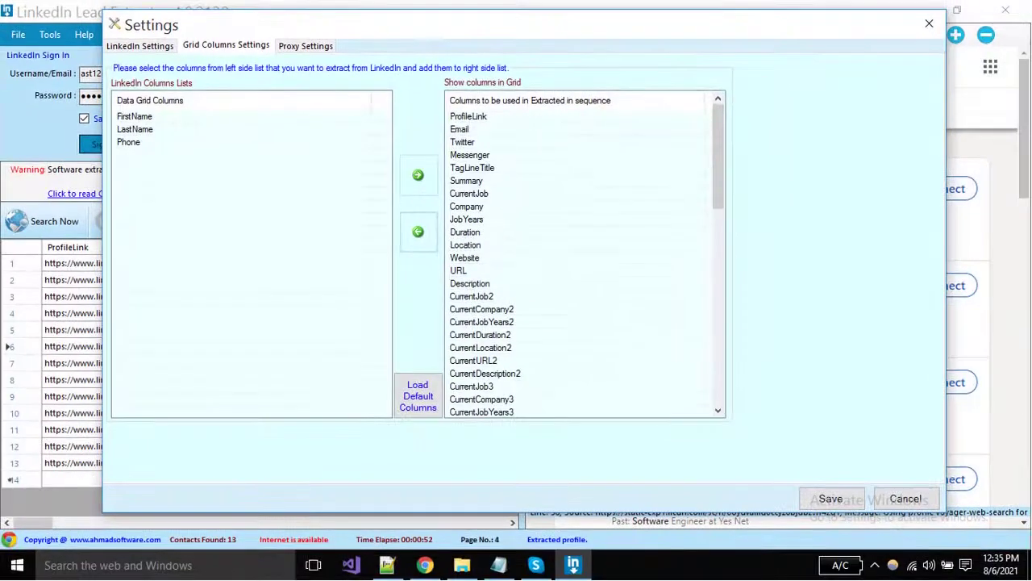
pyautogui.click(134, 130)
pyautogui.click(135, 116)
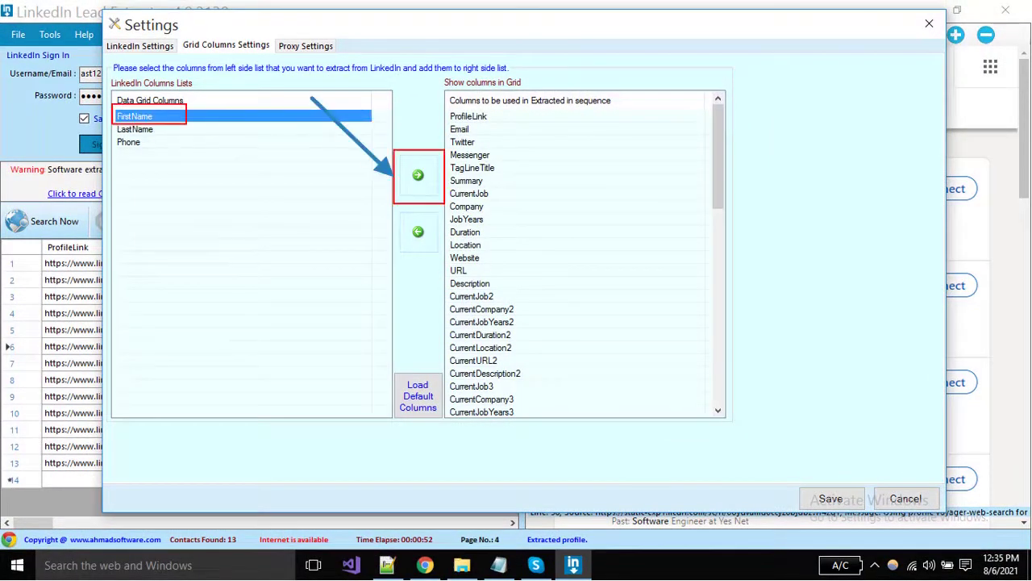
pyautogui.click(417, 175)
pyautogui.click(135, 116)
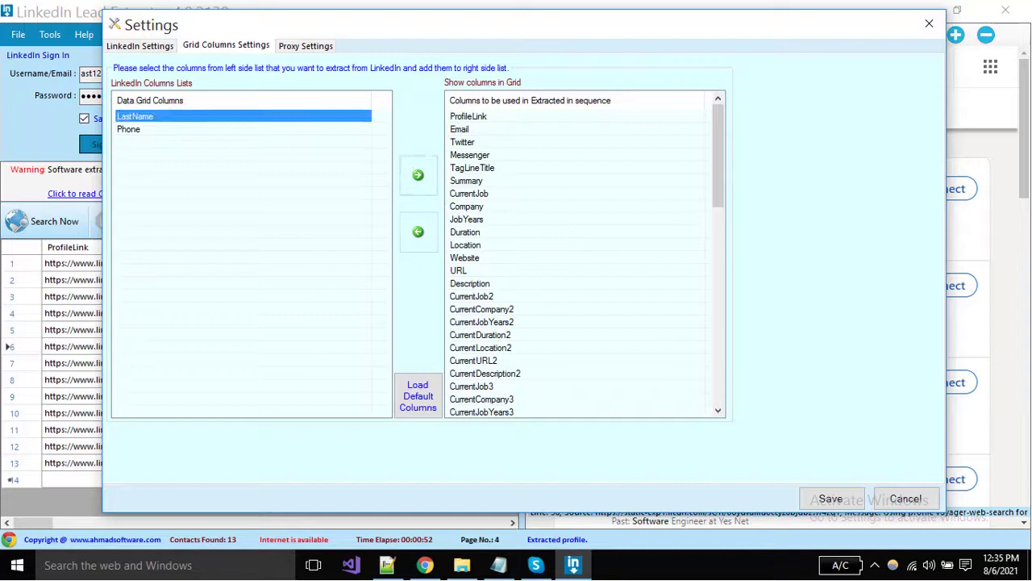
pyautogui.click(418, 174)
pyautogui.click(134, 116)
pyautogui.click(418, 174)
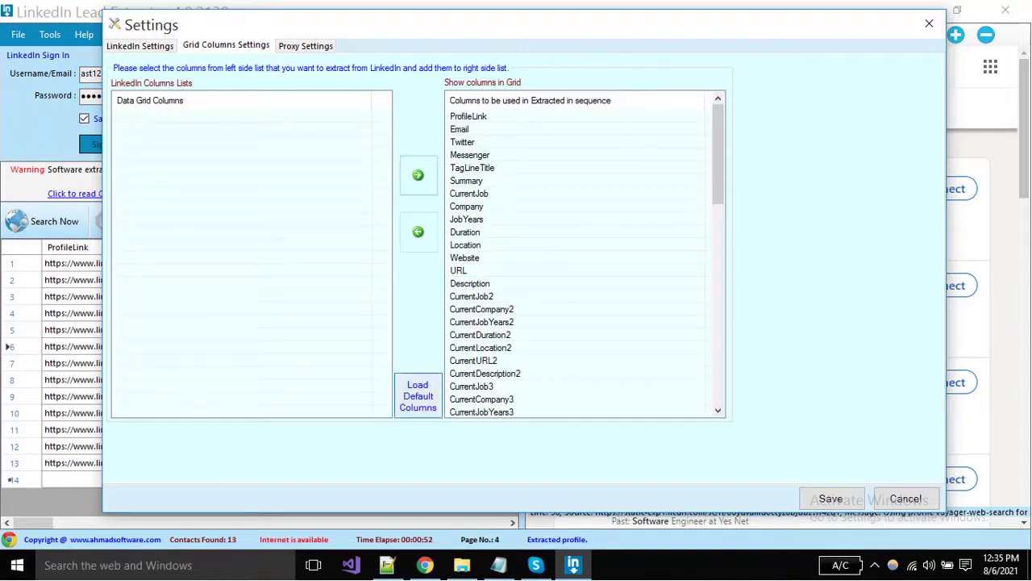
# - Load the default grid columns for the extraction and look through the resulting column list
pyautogui.click(417, 395)
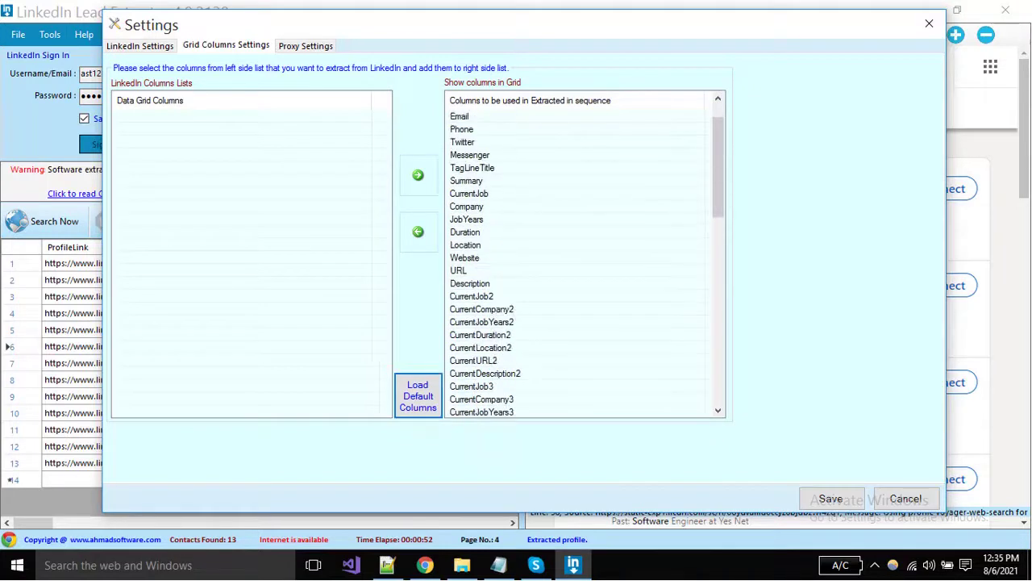
pyautogui.scroll(-5, 585, 254)
pyautogui.scroll(6, 585, 254)
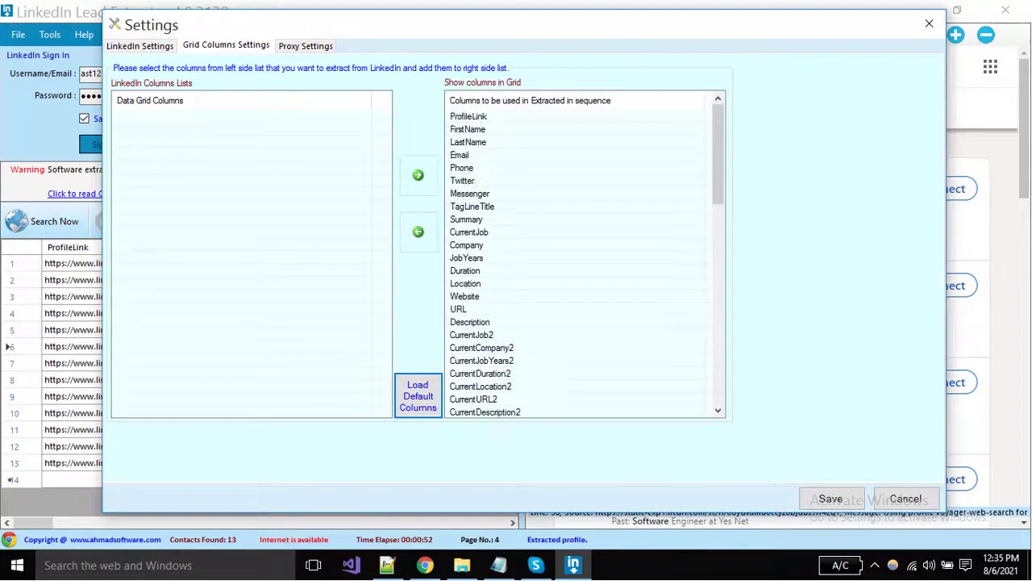
# - Try Custom Proxy Settings, return the proxy server to Default Internet Connection with Proxy Authentication off, and save the settings
pyautogui.click(306, 46)
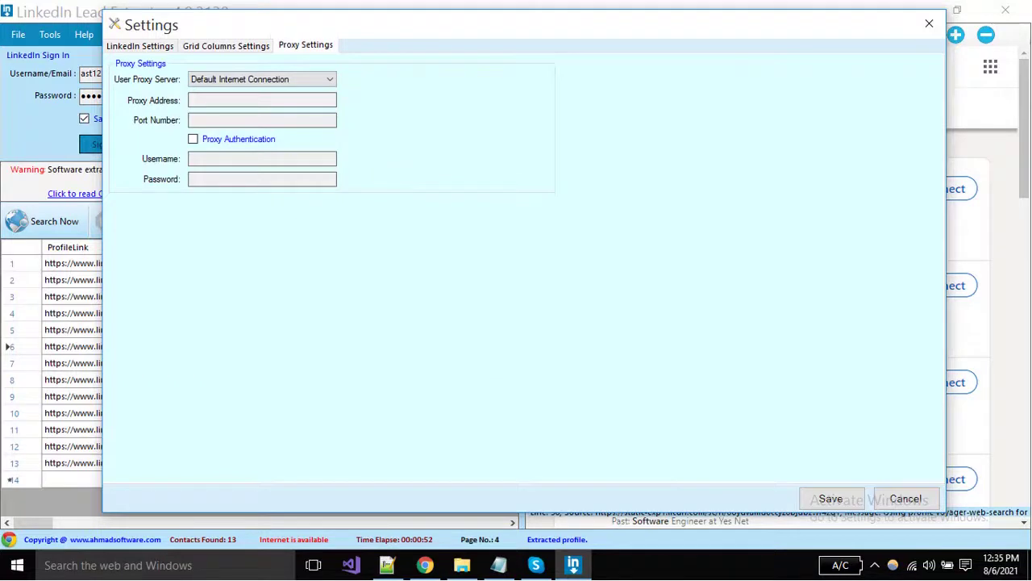
pyautogui.click(262, 79)
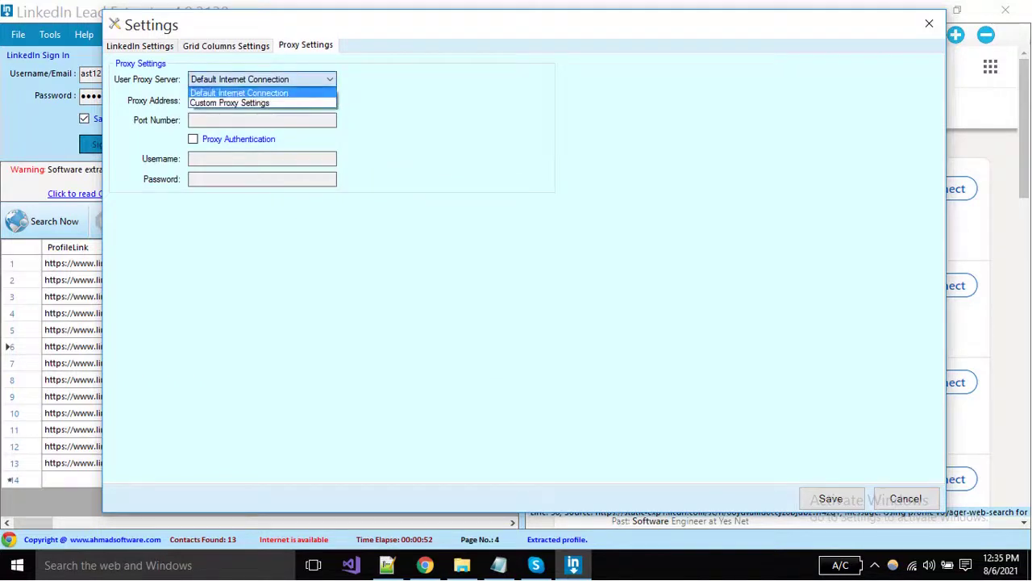
pyautogui.click(229, 103)
pyautogui.click(262, 79)
pyautogui.click(239, 92)
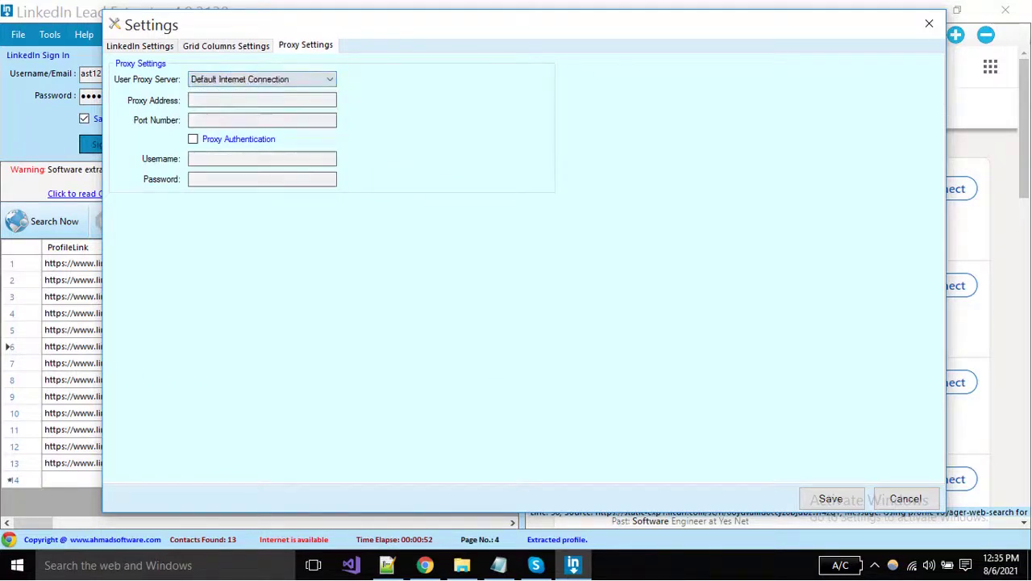
pyautogui.click(190, 99)
pyautogui.click(193, 139)
pyautogui.click(193, 138)
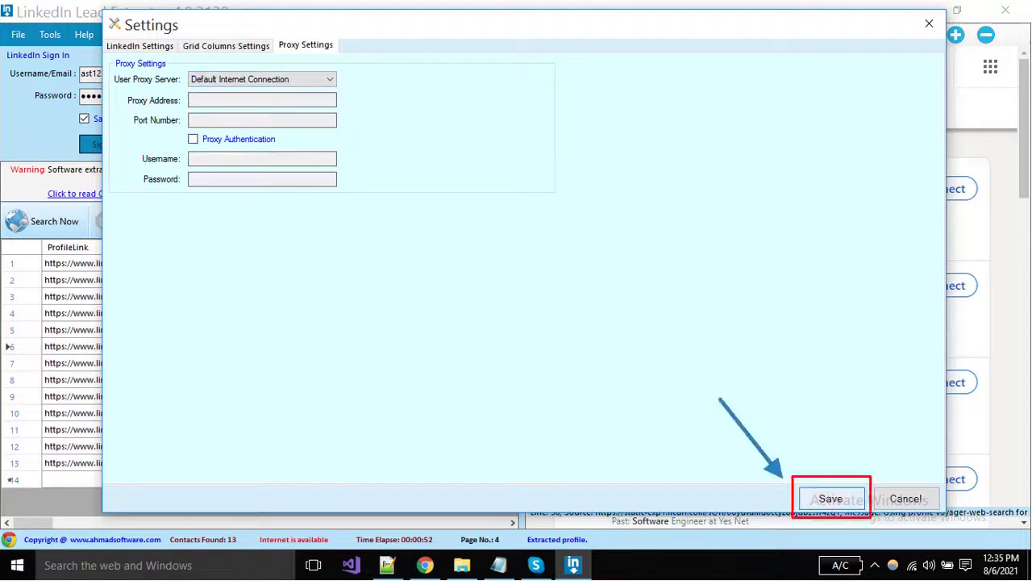
pyautogui.press('Return')
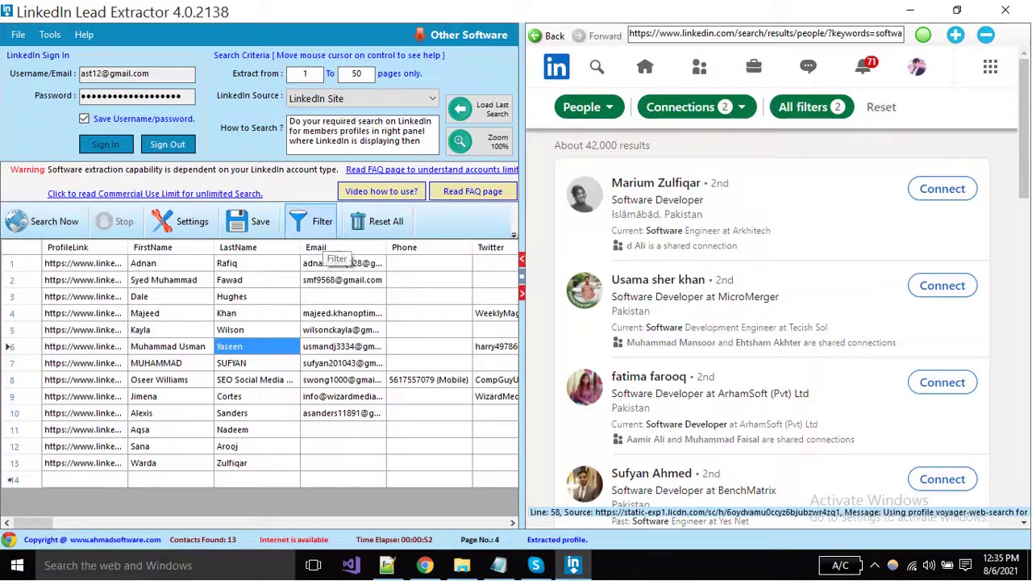
# - Filter out the extracted rows whose Email field contains the first name of the first listed person
pyautogui.click(323, 234)
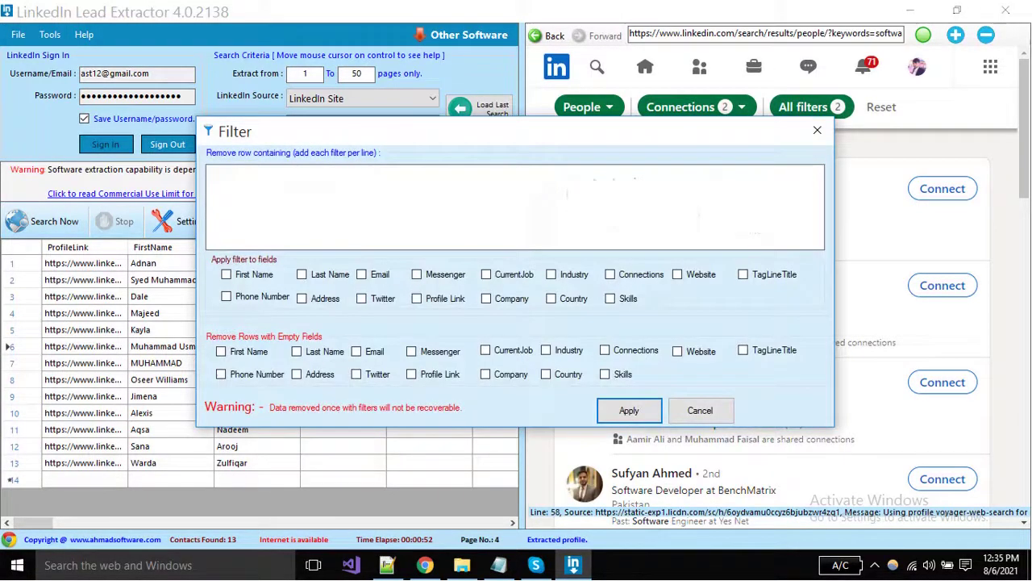
pyautogui.moveTo(514, 130); pyautogui.dragTo(687, 135)
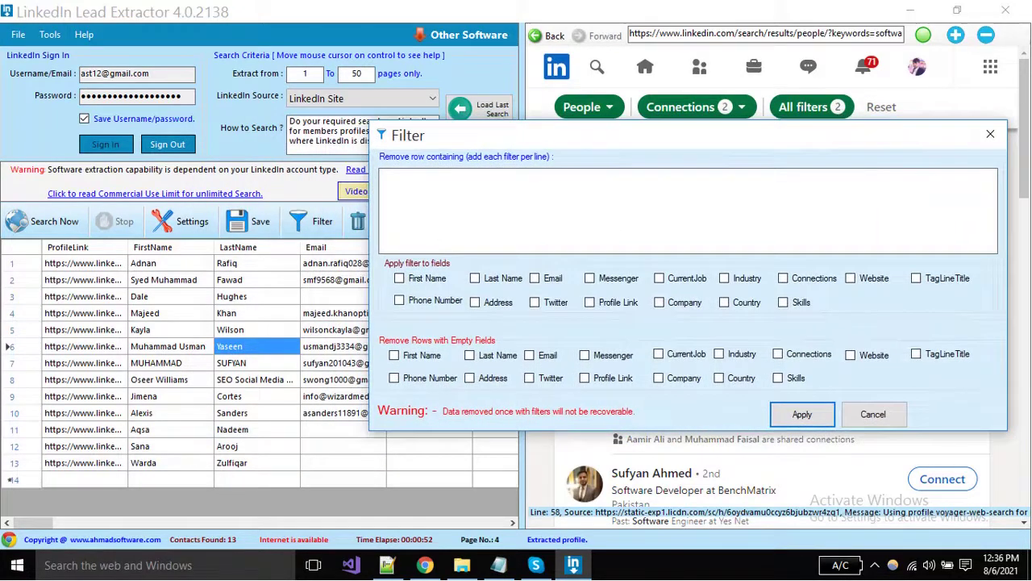
pyautogui.moveTo(688, 135); pyautogui.dragTo(711, 156)
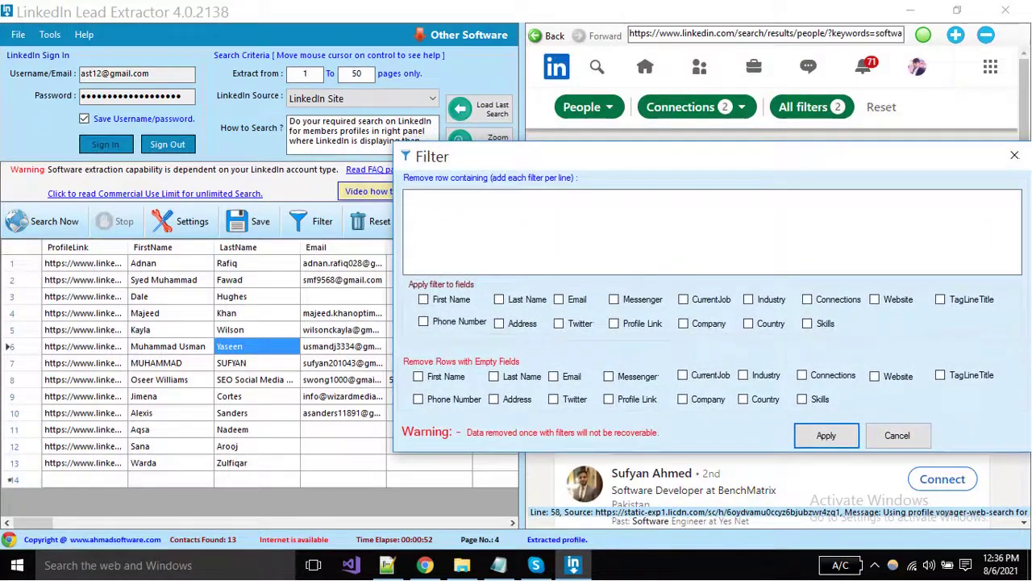
pyautogui.click(404, 196)
pyautogui.write('adnan')
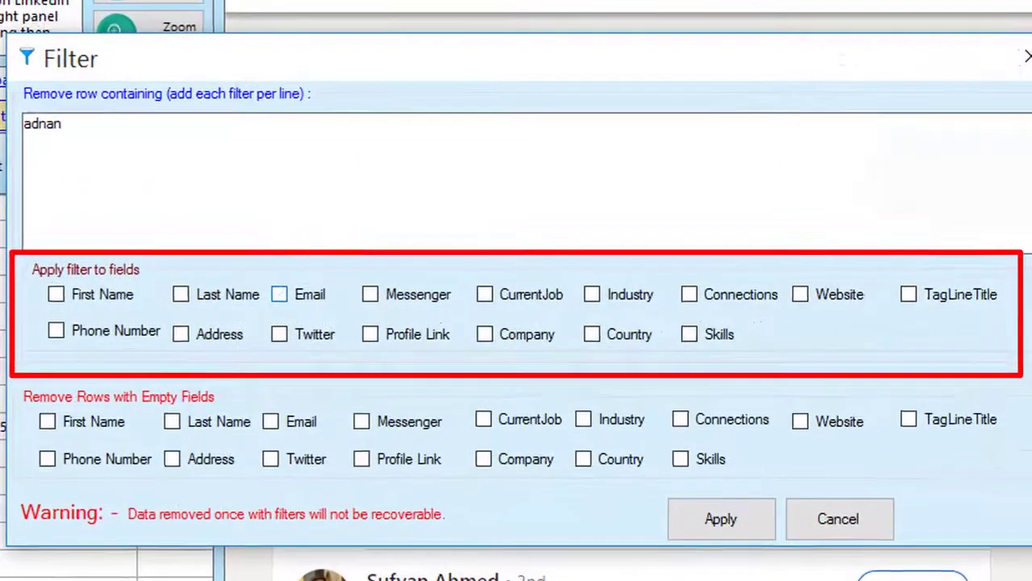
pyautogui.click(559, 300)
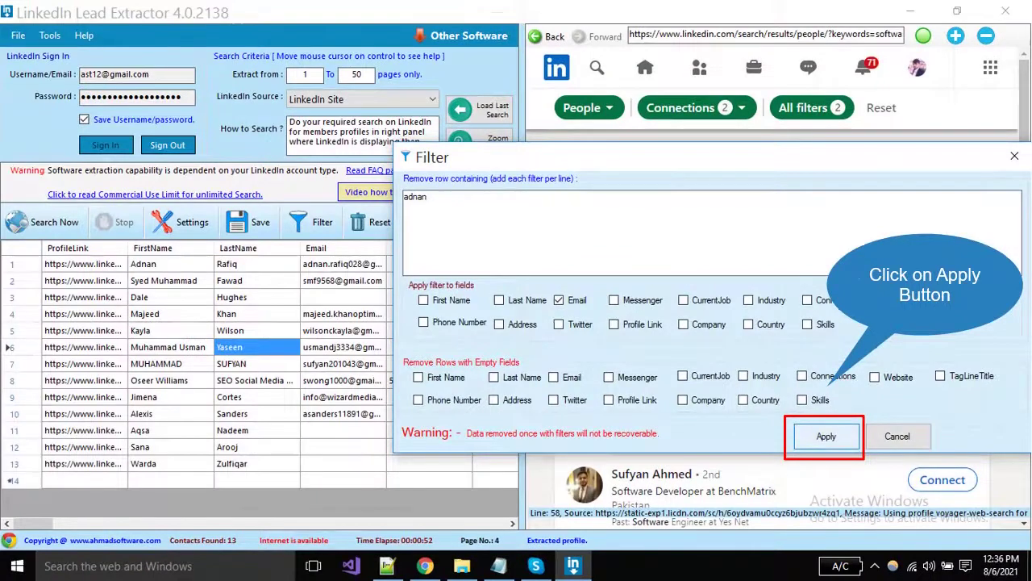
pyautogui.click(826, 435)
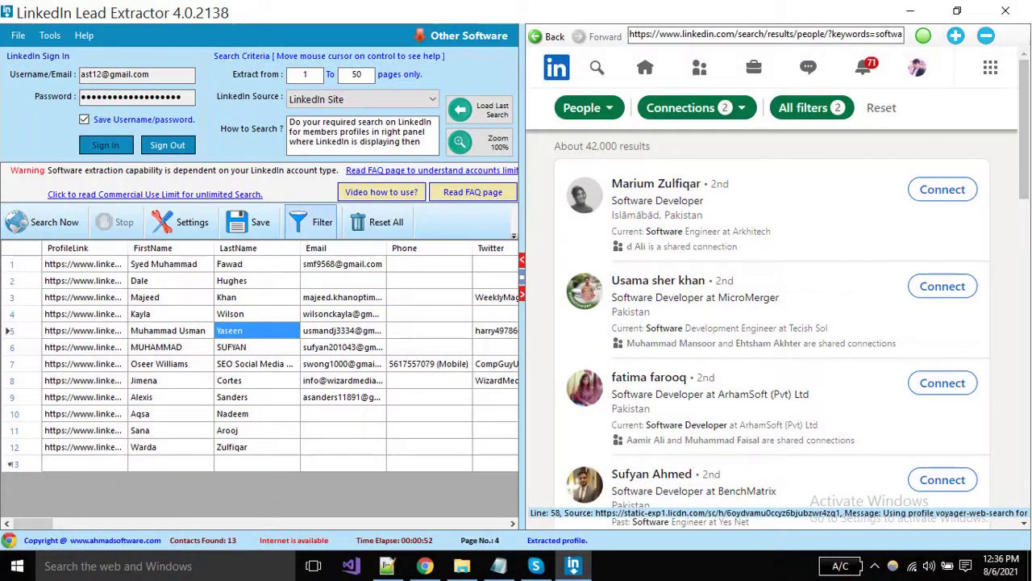
# - Clear the previous filter text and apply a filter that removes all rows with an empty Email field
pyautogui.moveTo(516, 130); pyautogui.dragTo(722, 145)
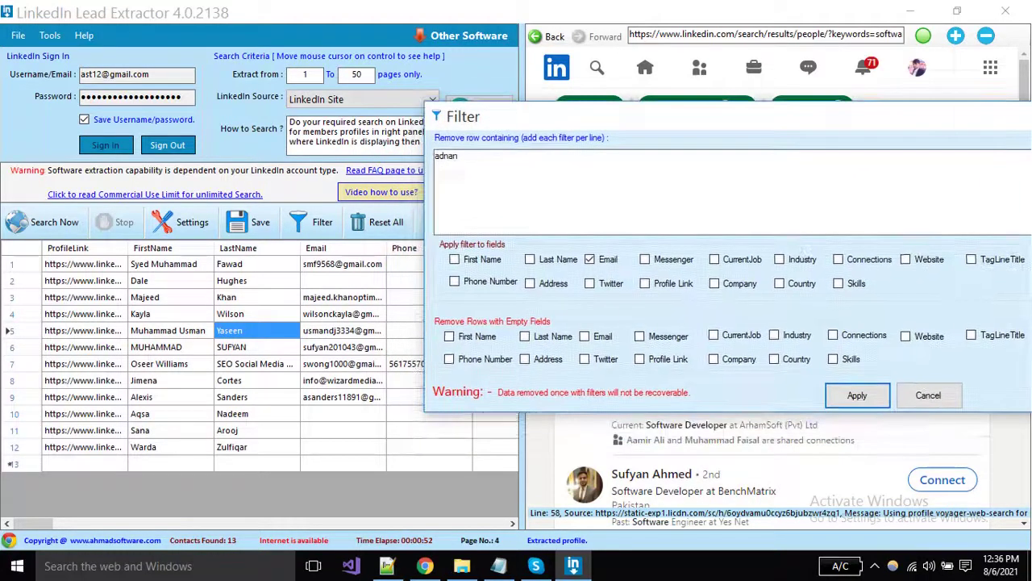
pyautogui.press('BackSpace')
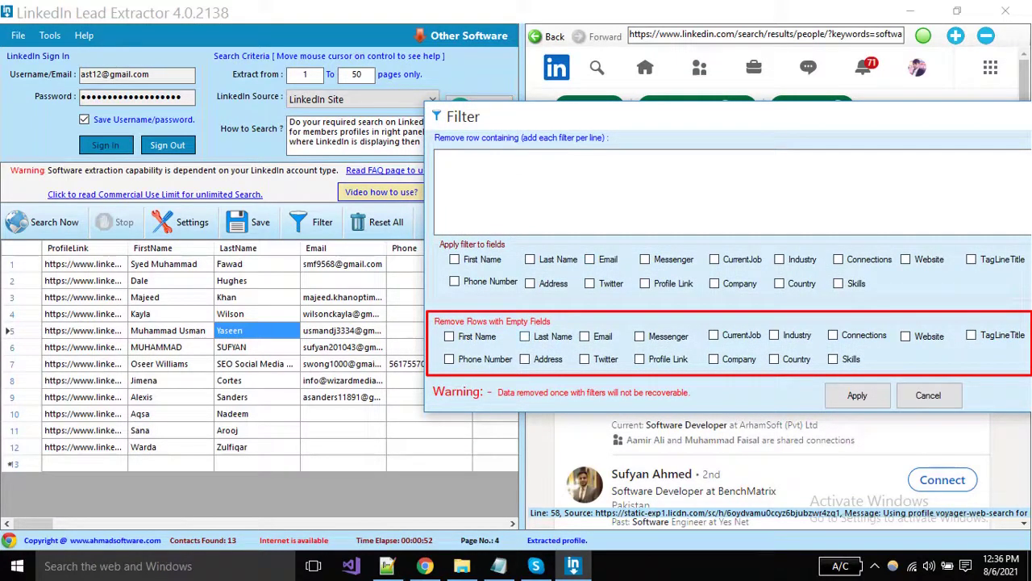
pyautogui.click(584, 337)
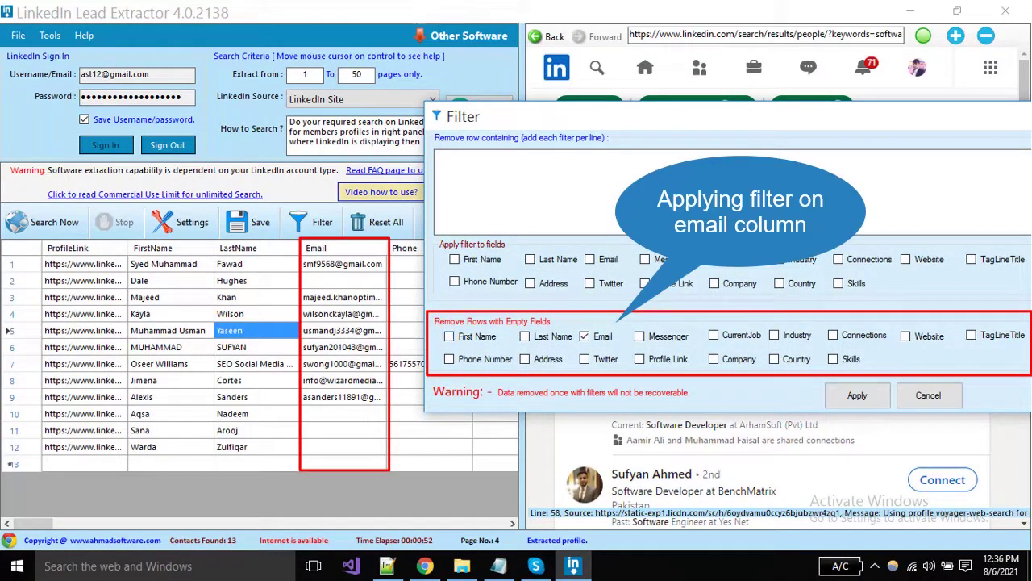
pyautogui.click(857, 395)
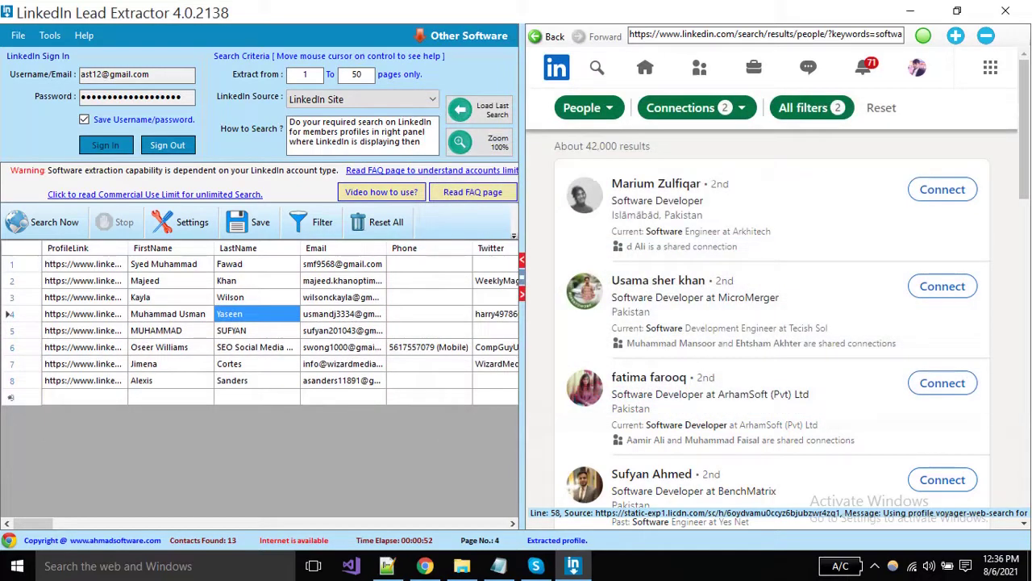
# - Check the Email column of the remaining rows and start saving the filtered leads
pyautogui.moveTo(342, 264); pyautogui.dragTo(342, 397)
pyautogui.click(429, 297)
pyautogui.click(256, 280)
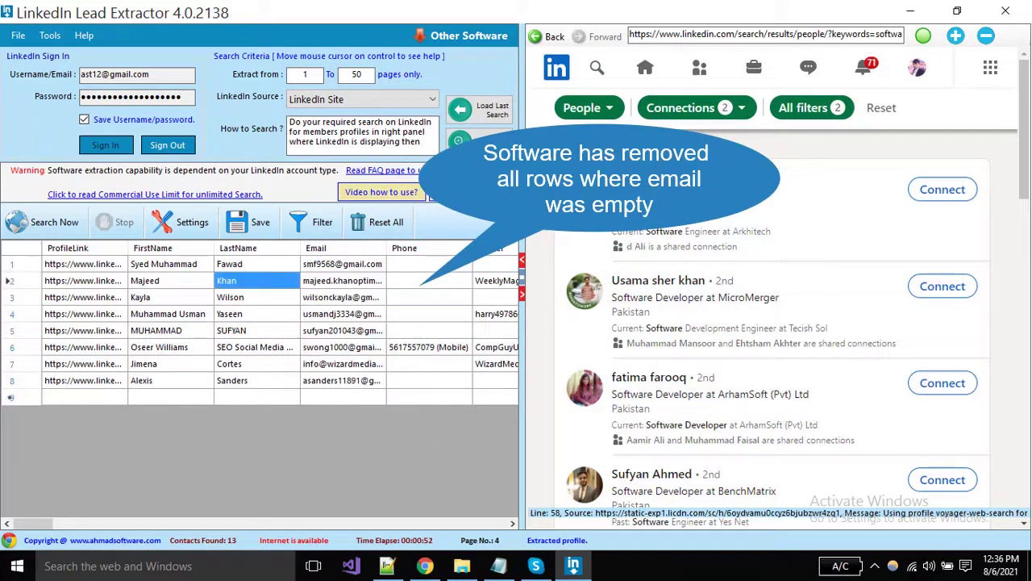
pyautogui.click(343, 280)
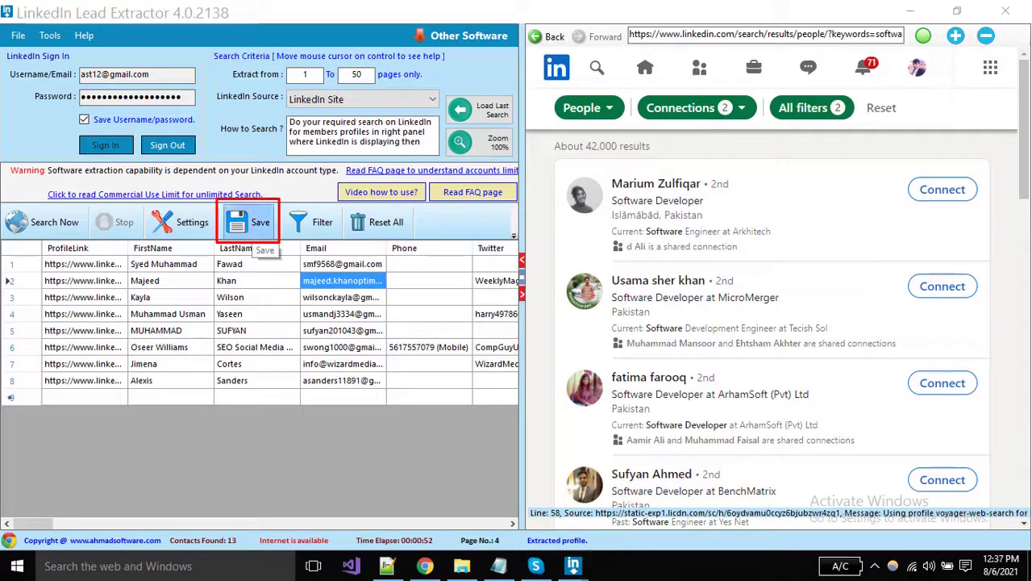
pyautogui.click(250, 227)
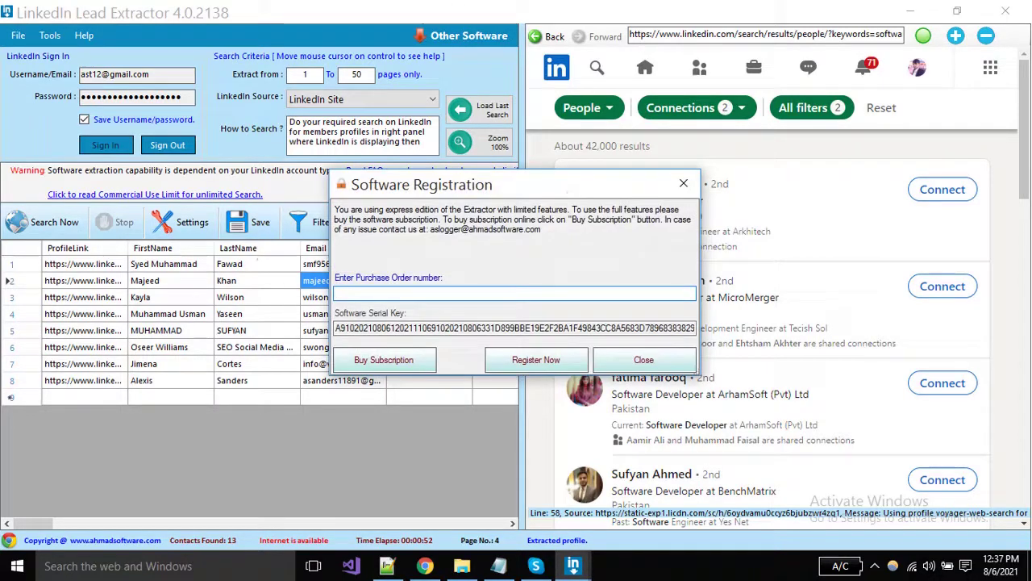